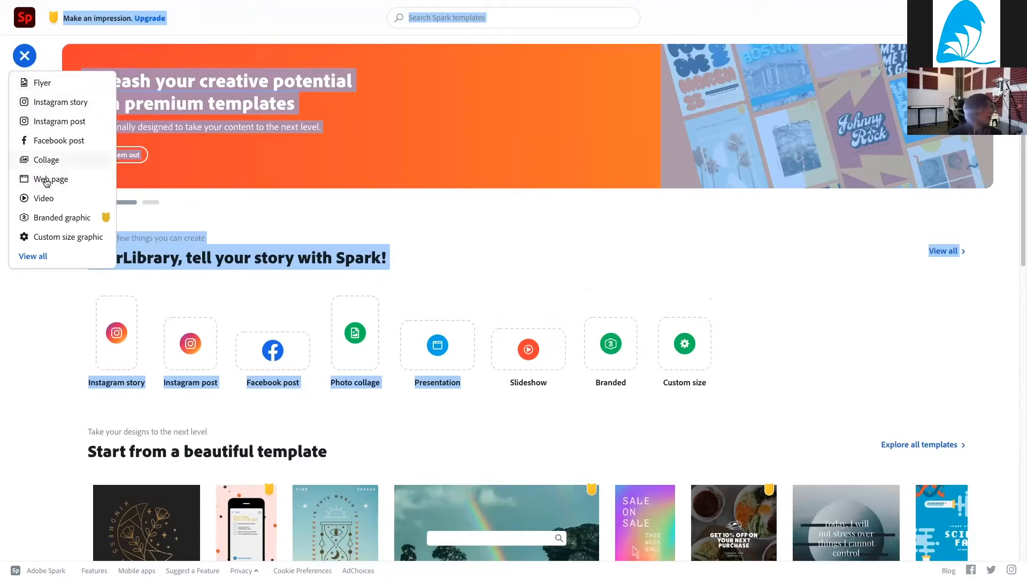
- Create a new video without a title using the Make Up My Own story template, and dismiss the quick tips
click(46, 199)
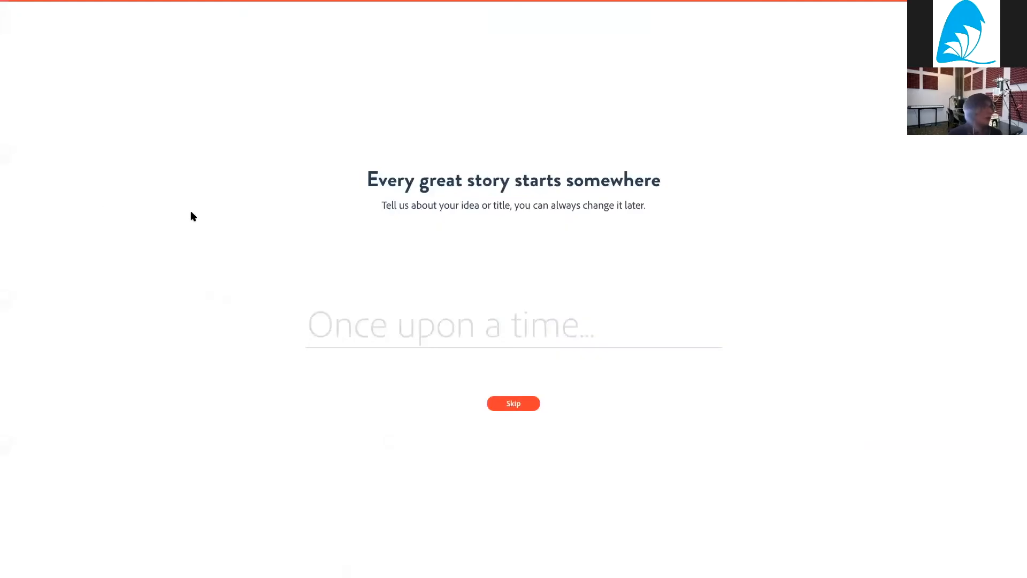
click(517, 405)
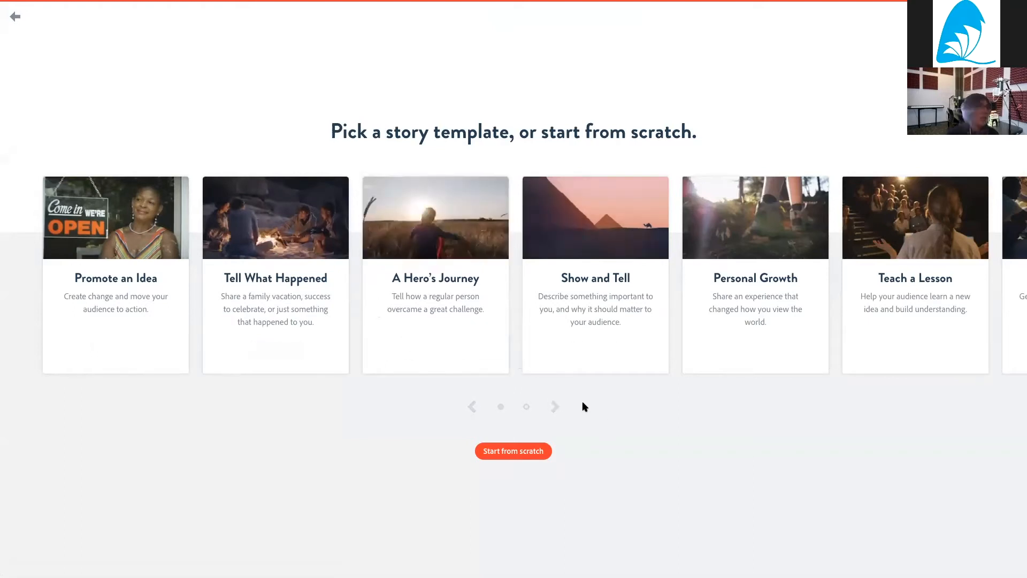
click(555, 407)
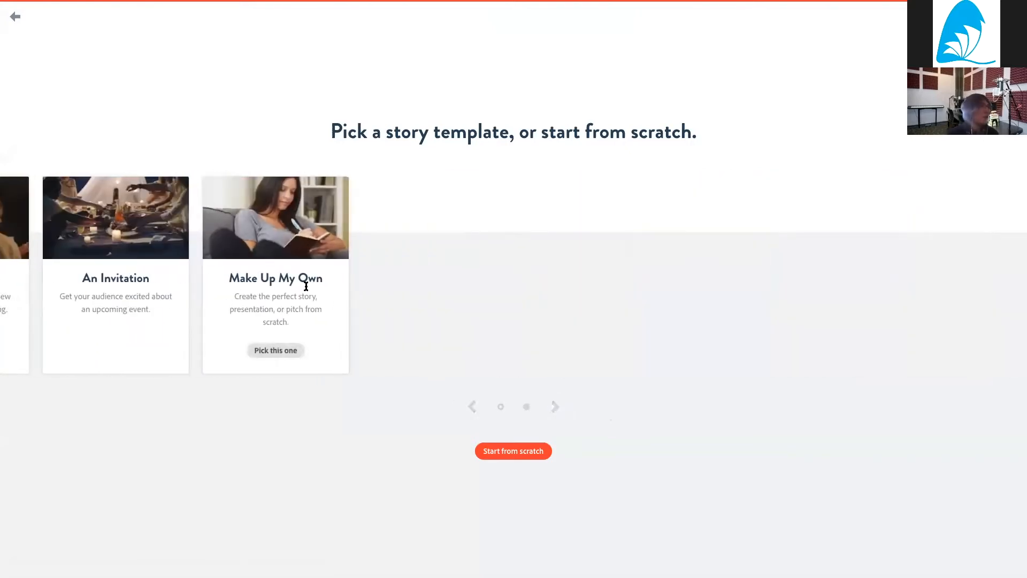
click(277, 350)
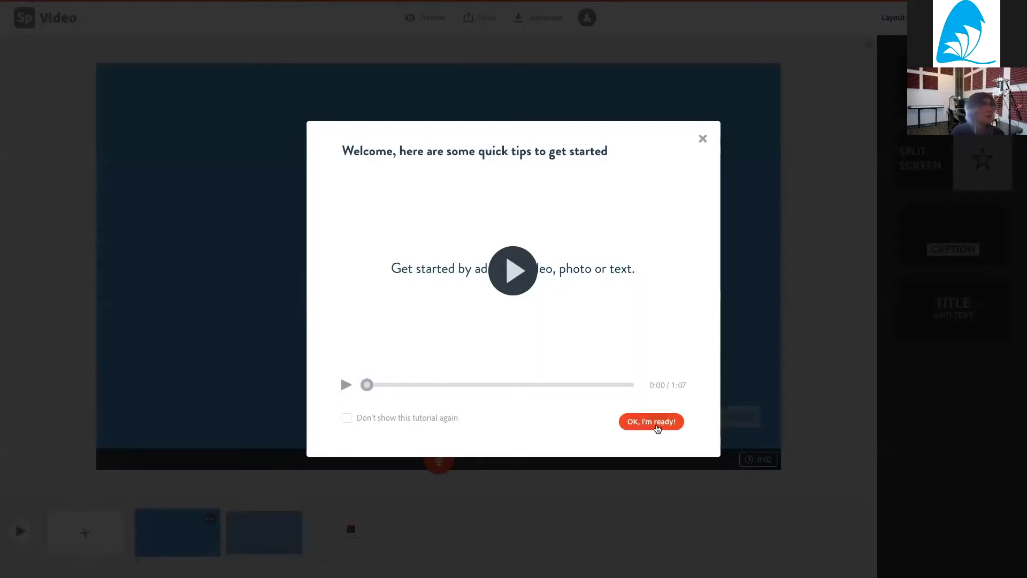
click(652, 422)
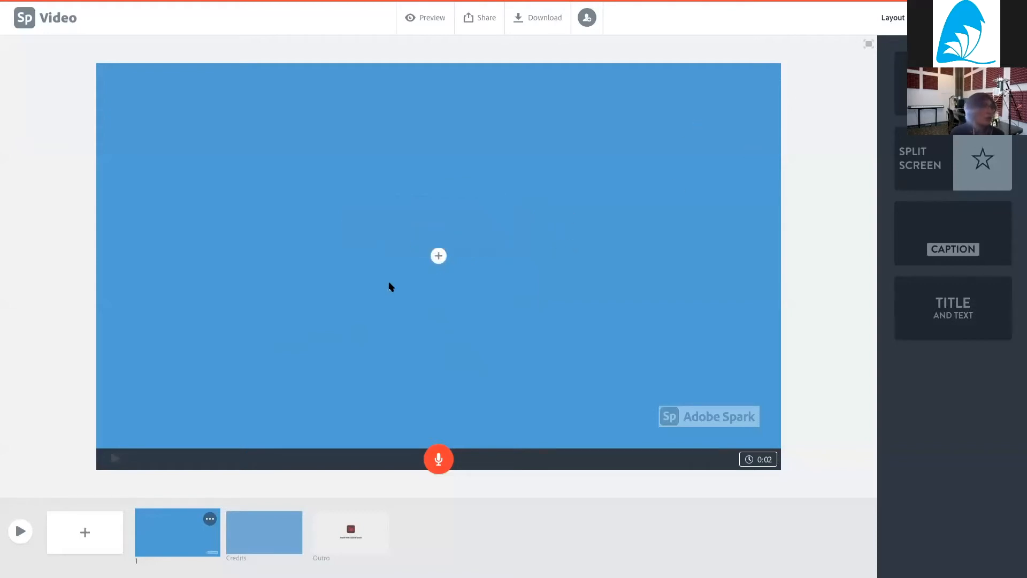
- Add the video file 0180_Man_and_His_Culture_E00684_23_11_38_00.mp4 to the first slide
mouse_move(440, 256)
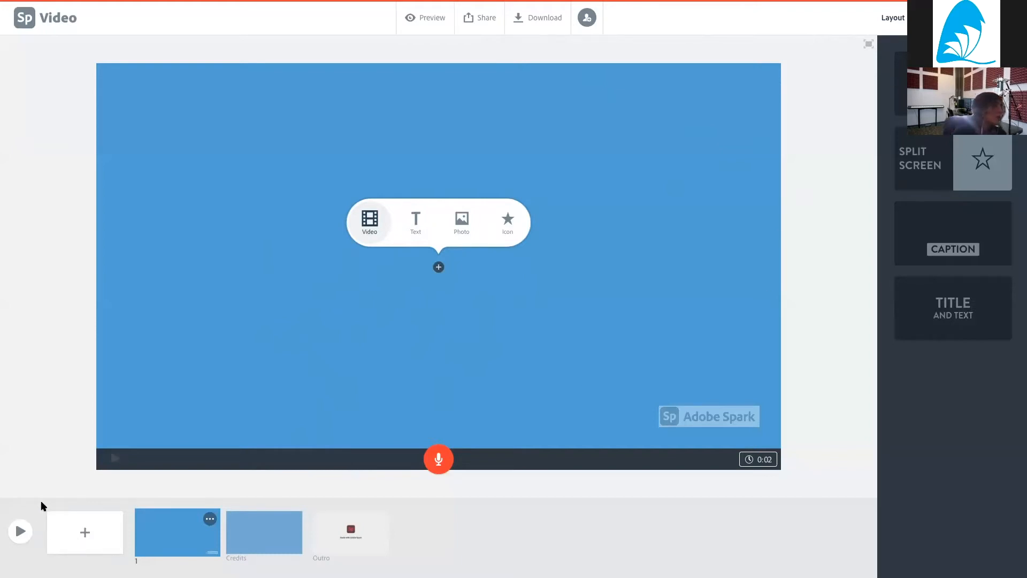
click(379, 222)
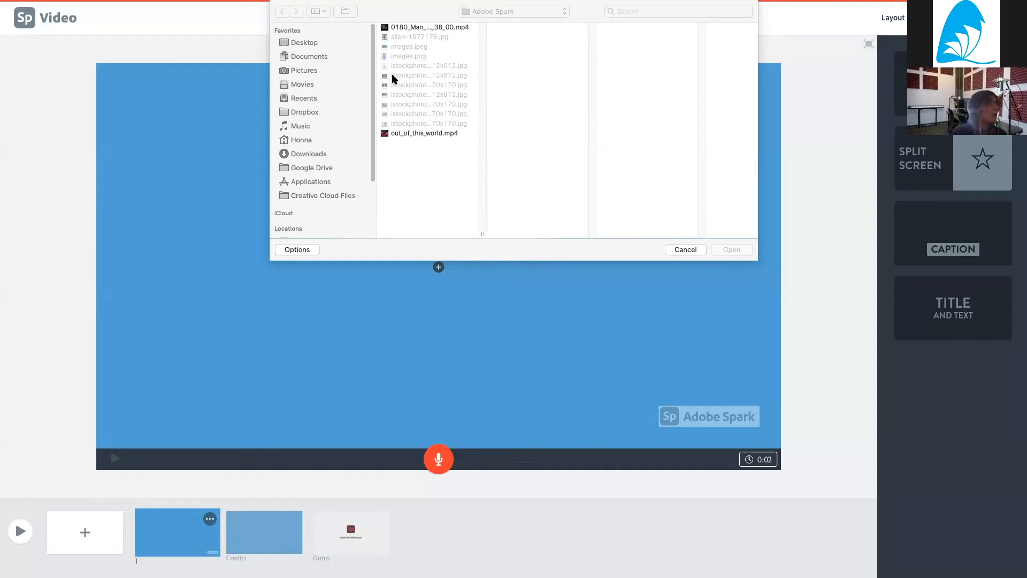
click(417, 28)
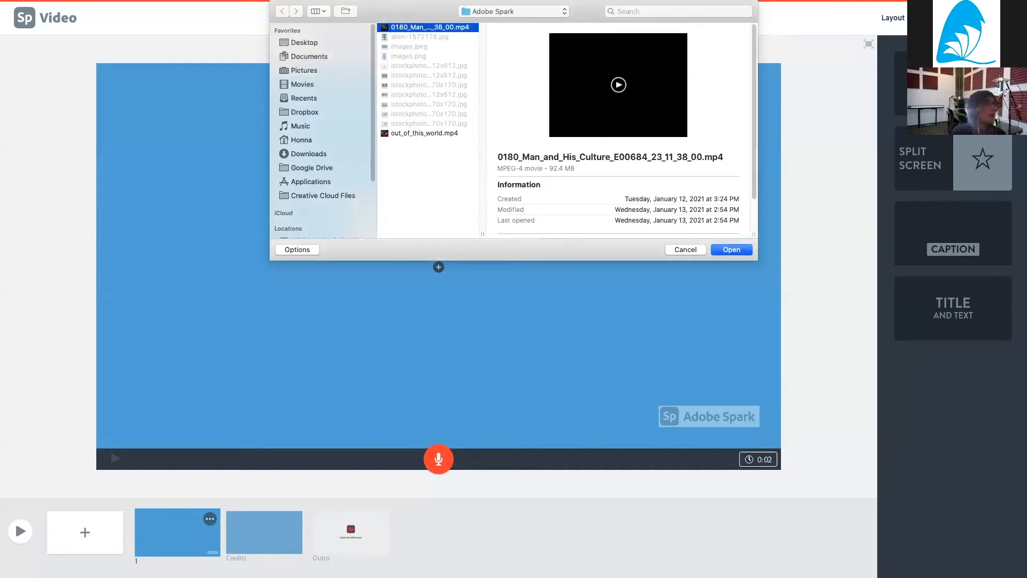
click(720, 250)
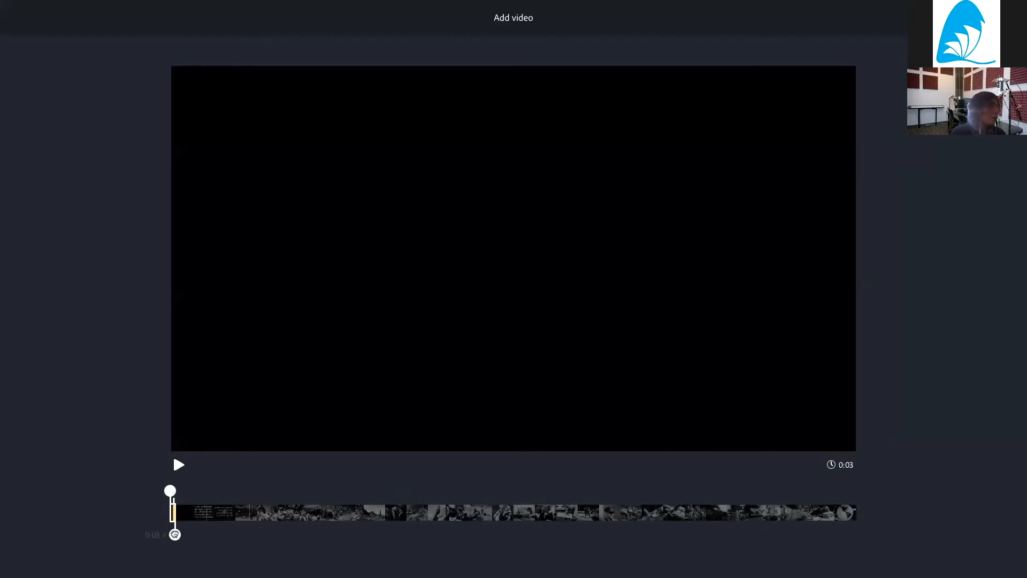
- Trim the clip to a 20-second section that starts at the "If explorers from Outer Space" title card
drag(175, 534, 196, 533)
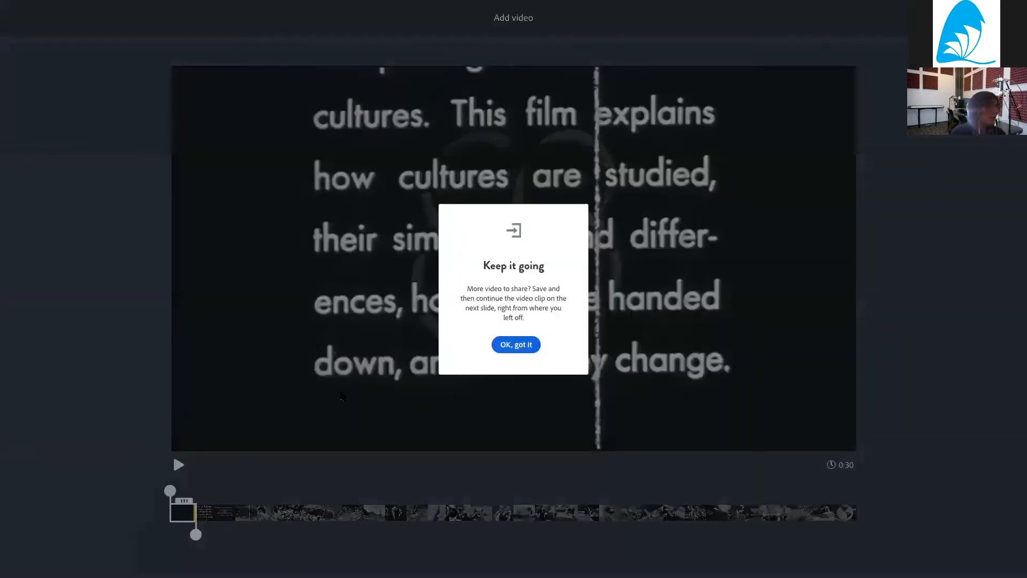
click(505, 349)
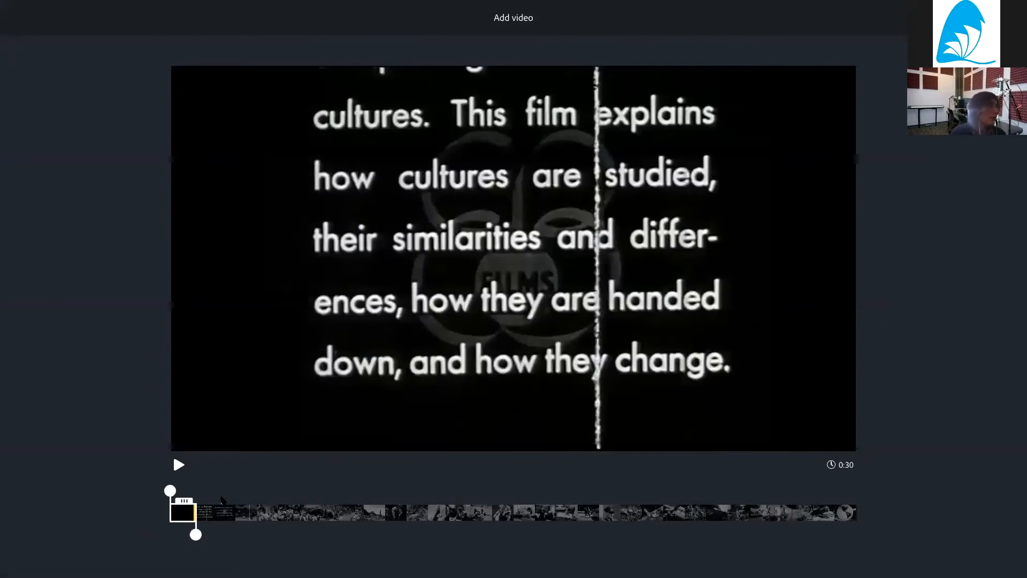
drag(195, 506, 226, 500)
drag(245, 535, 244, 534)
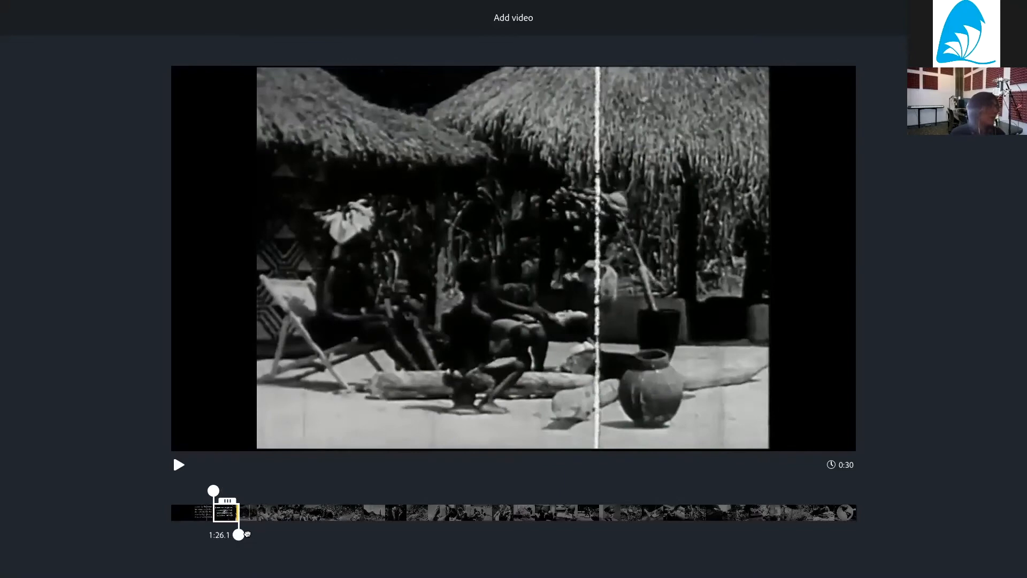
drag(244, 532, 234, 531)
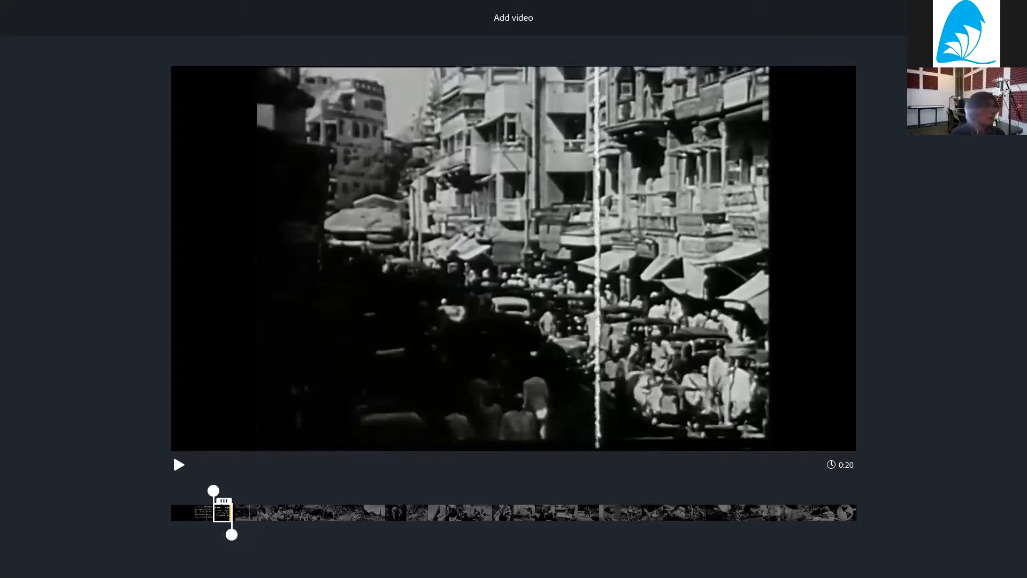
- Play back the trimmed section, extend its end so the clip lasts 22 seconds, and save it to the slide
click(212, 509)
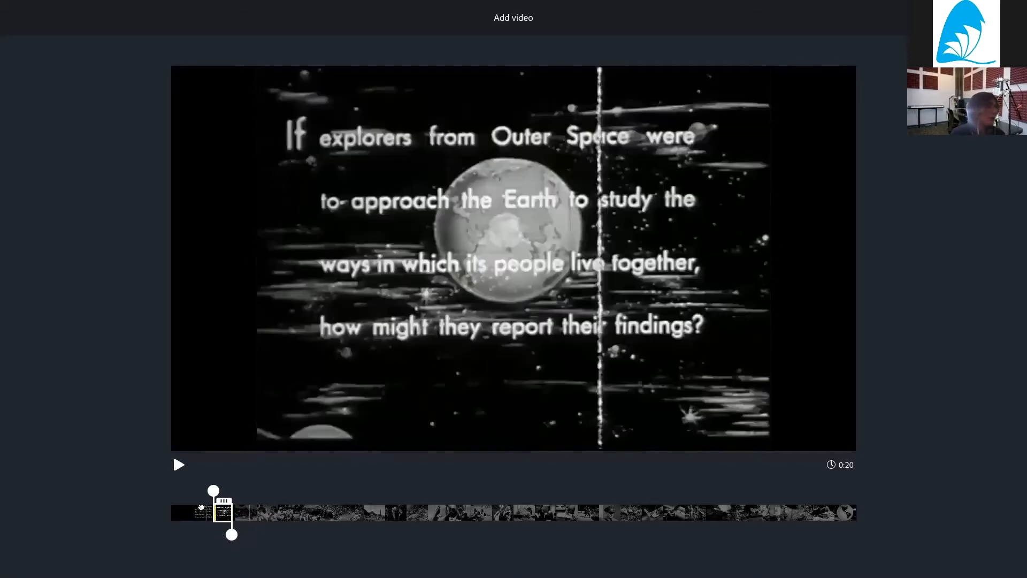
click(179, 467)
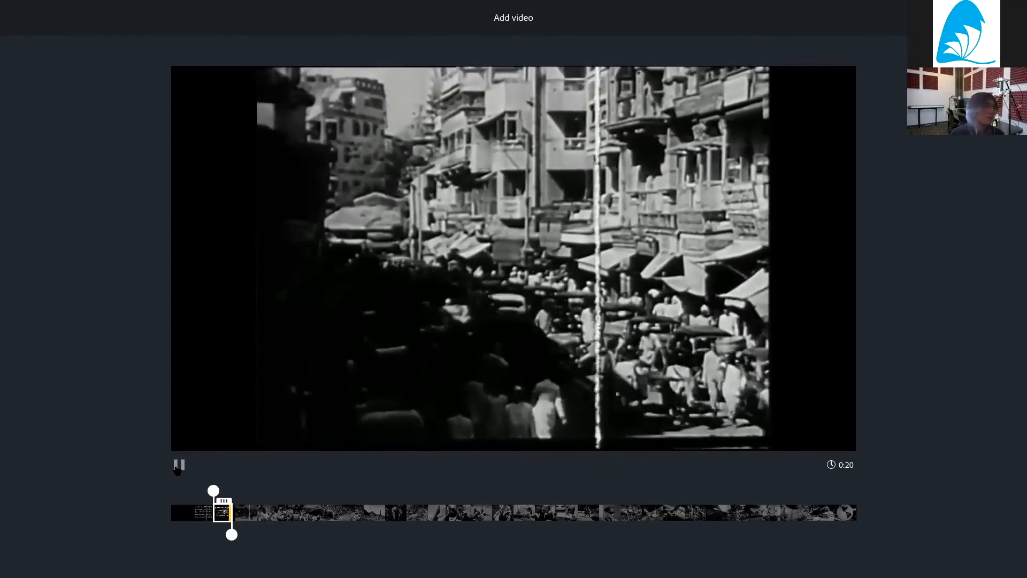
click(177, 470)
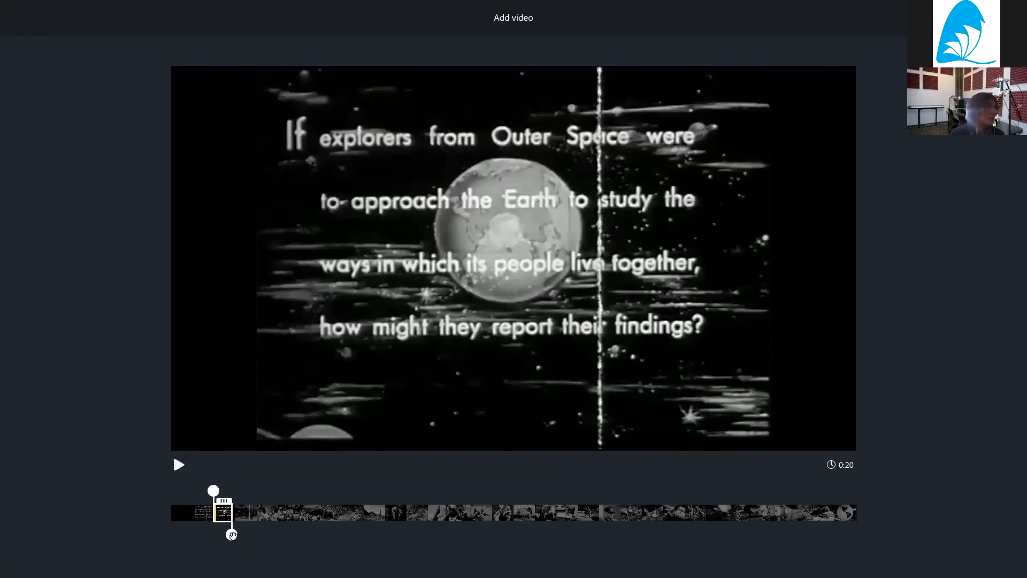
drag(232, 536, 232, 535)
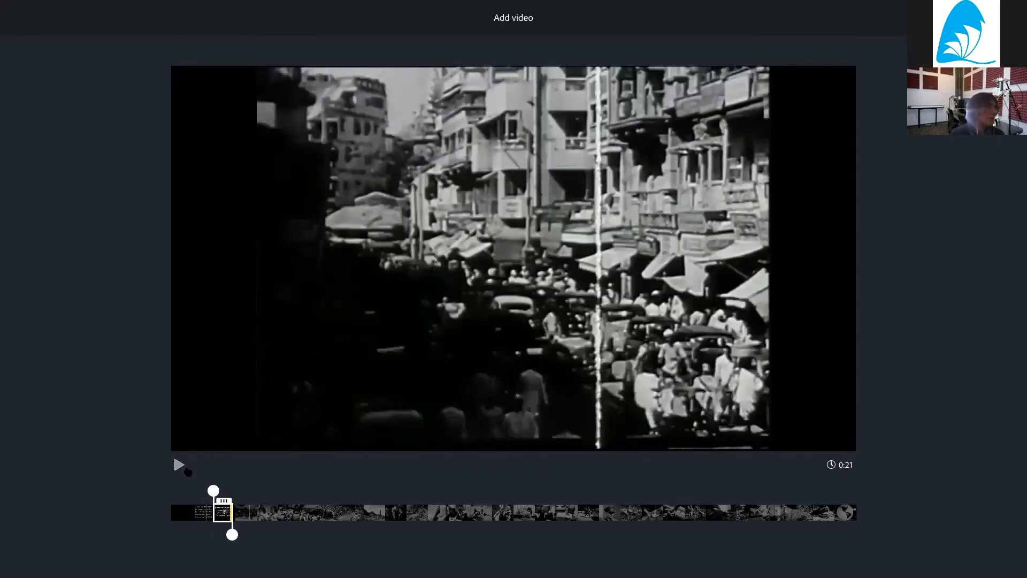
click(177, 465)
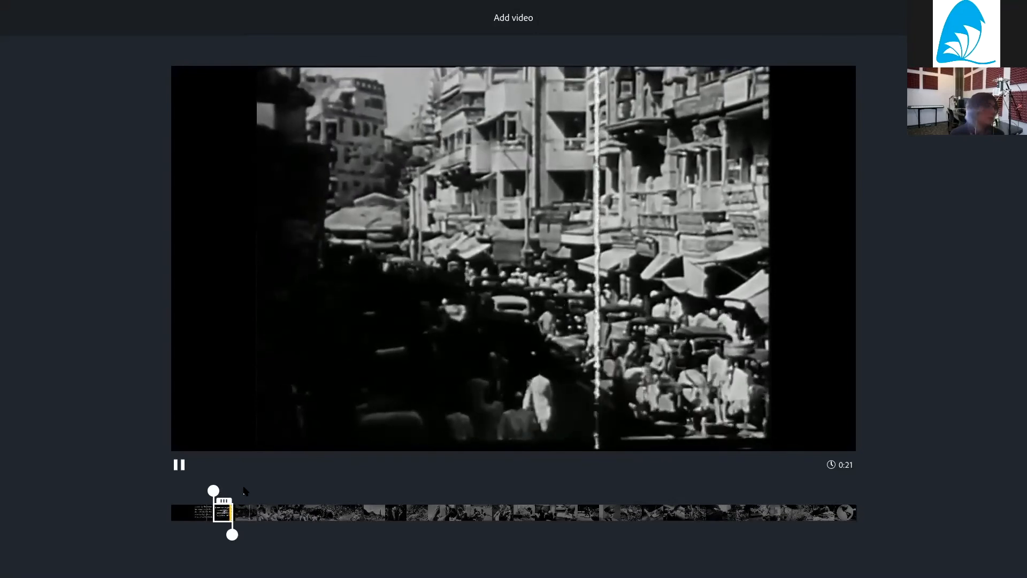
drag(232, 534, 233, 533)
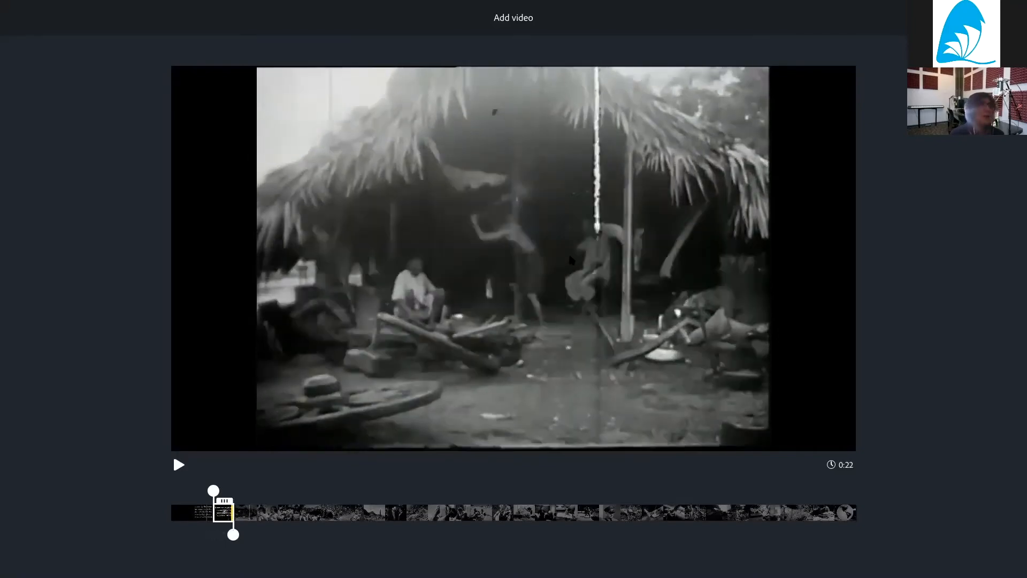
click(998, 18)
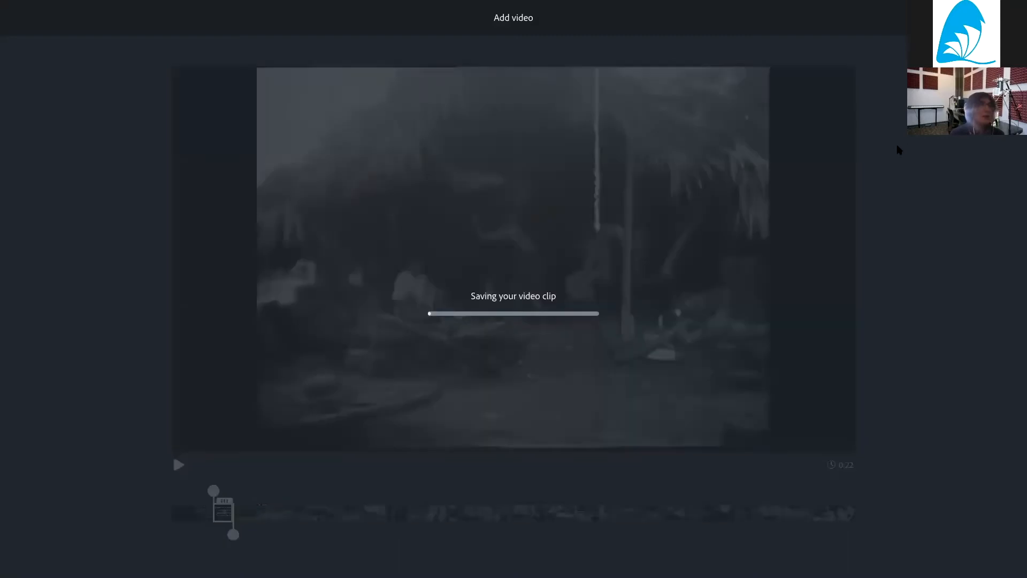
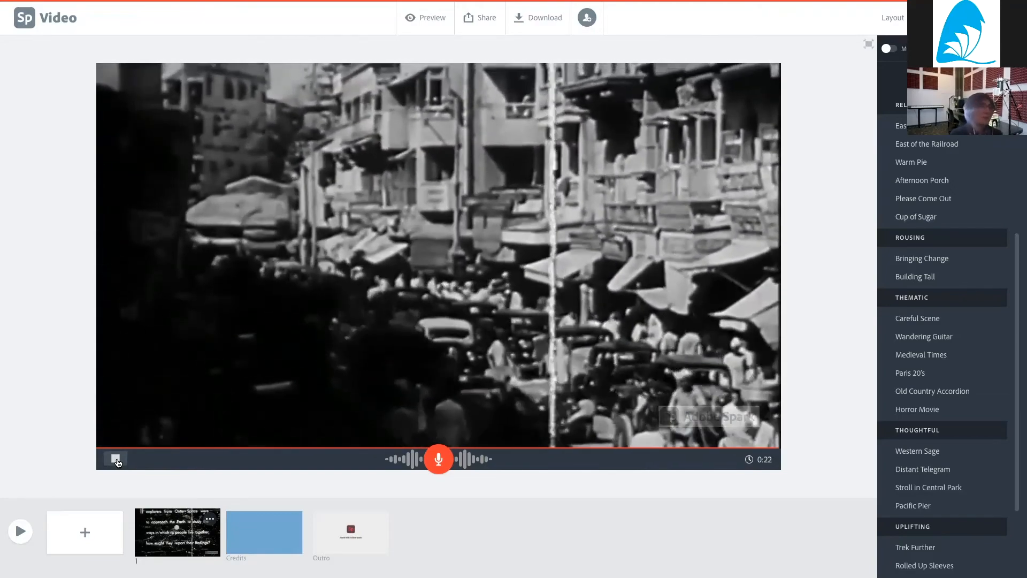
- Stop the first slide's playback, and add a second slide containing the video out_of_this_world.mp4
click(116, 459)
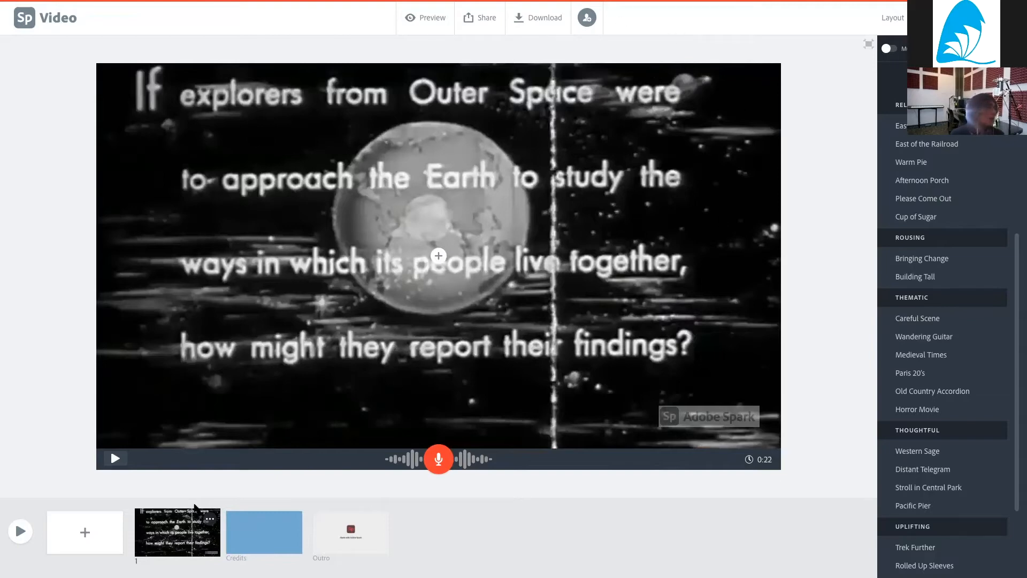
click(87, 532)
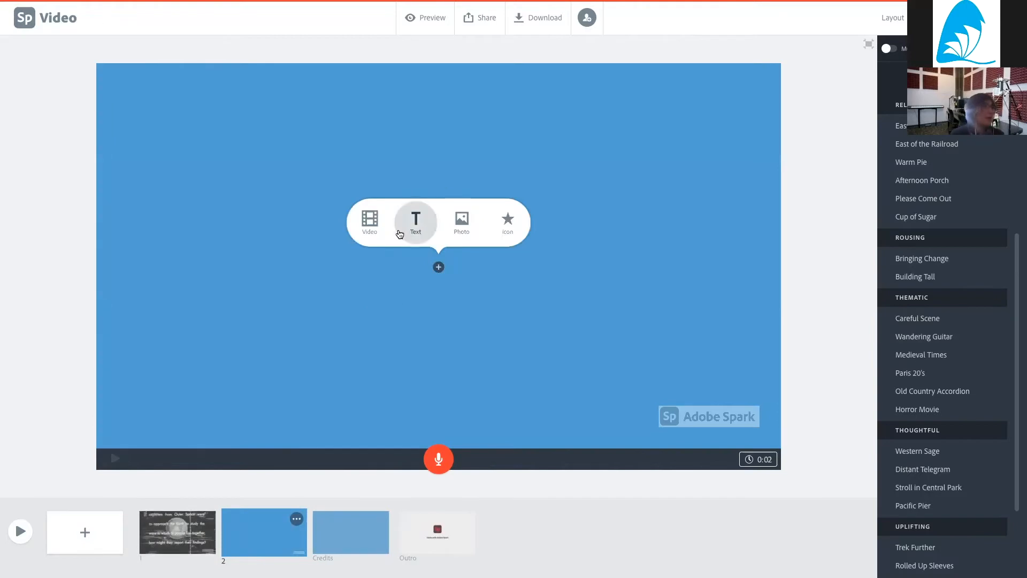
click(370, 229)
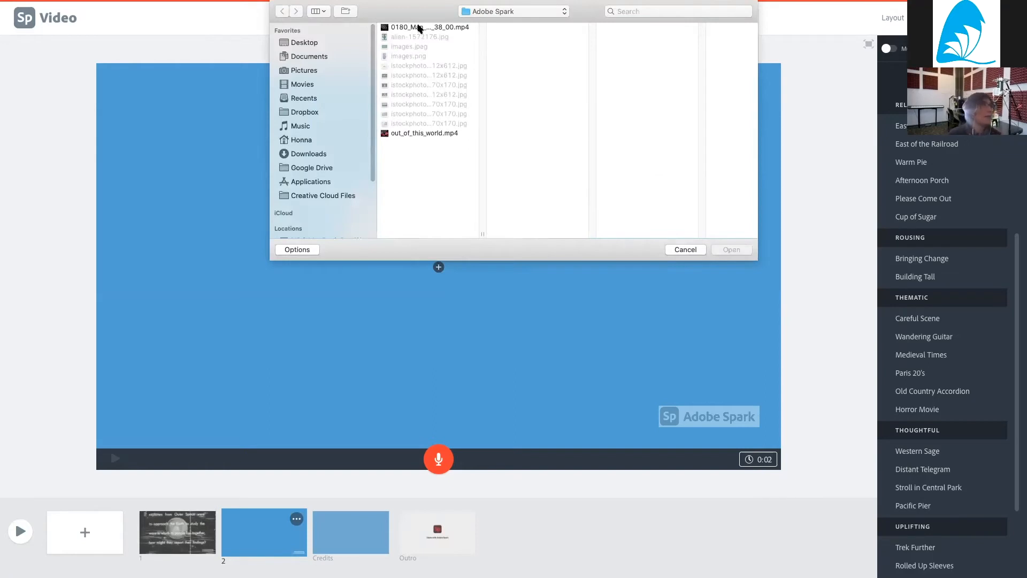
click(419, 28)
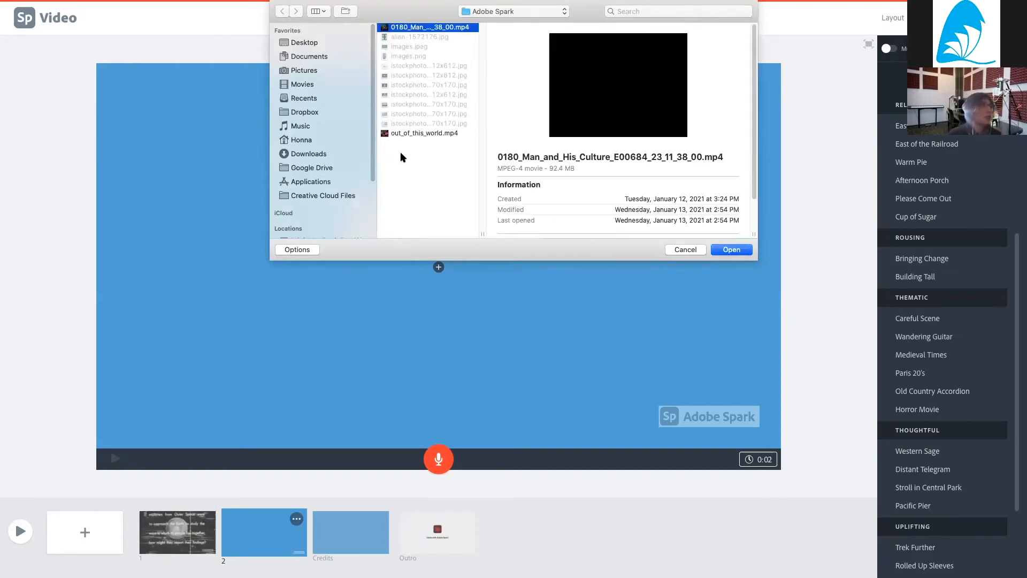
click(422, 134)
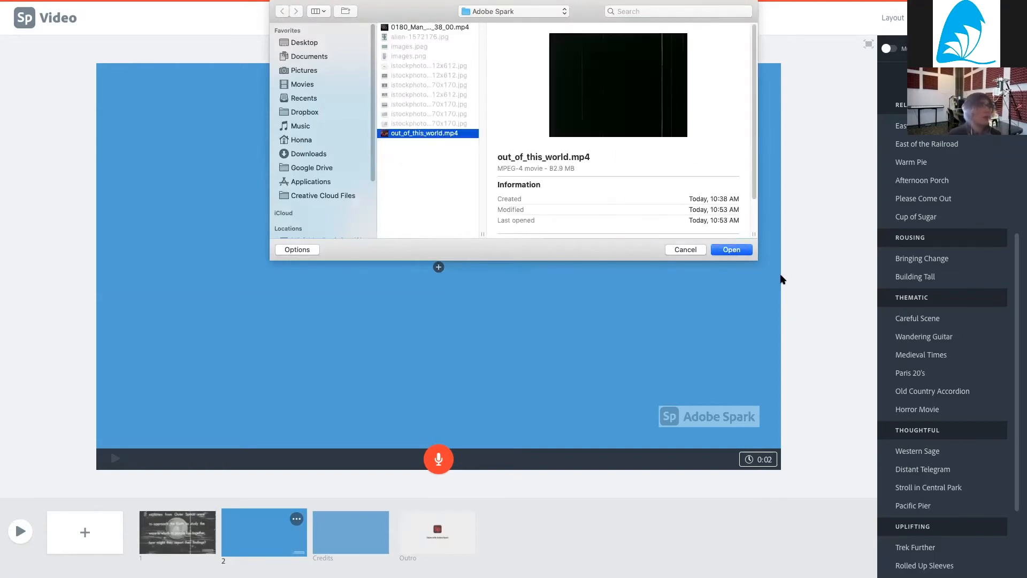
click(733, 252)
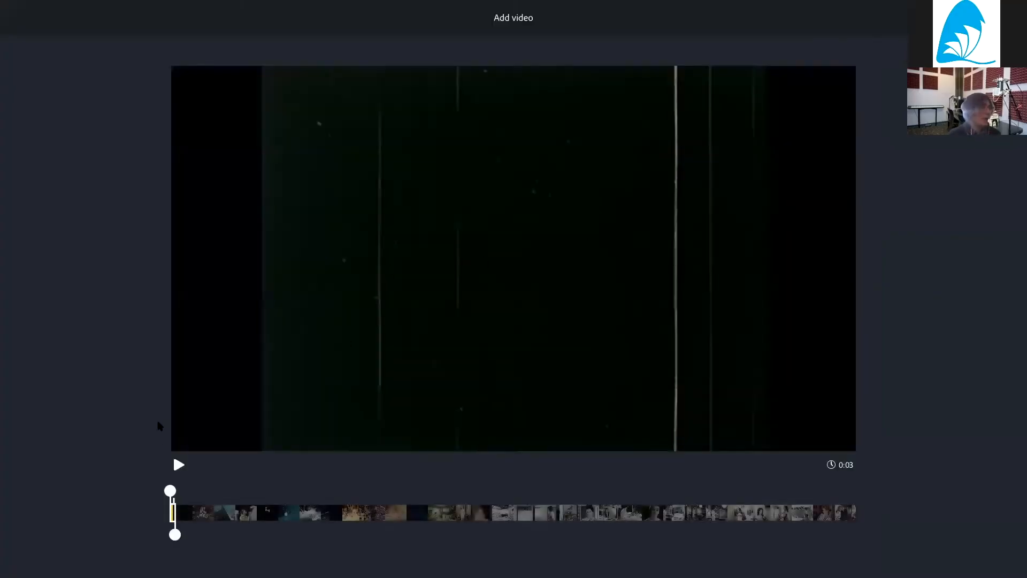
- Trim the second clip to its first 10 seconds and save it to the slide
drag(174, 535, 292, 530)
click(179, 465)
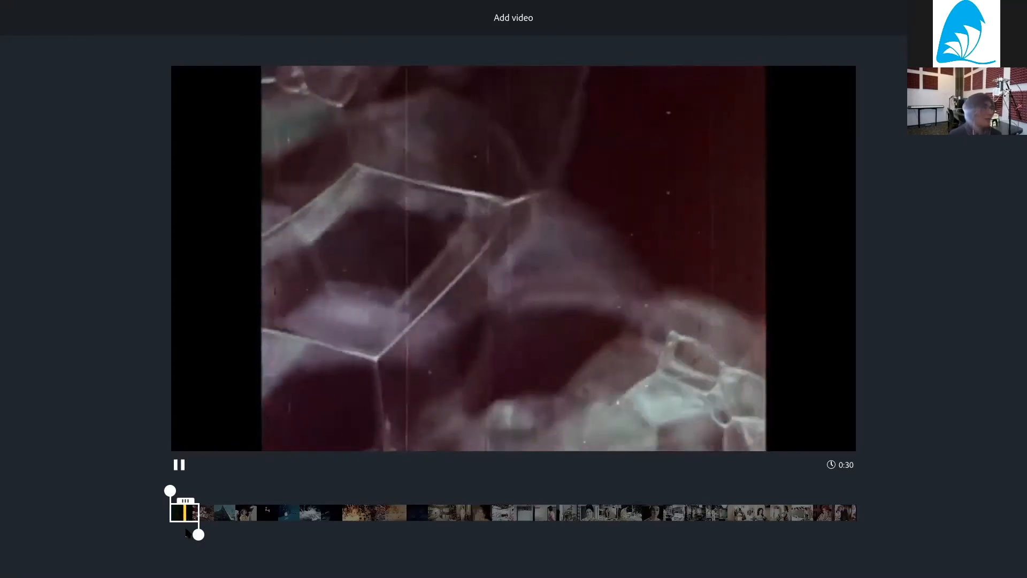
drag(194, 531, 181, 530)
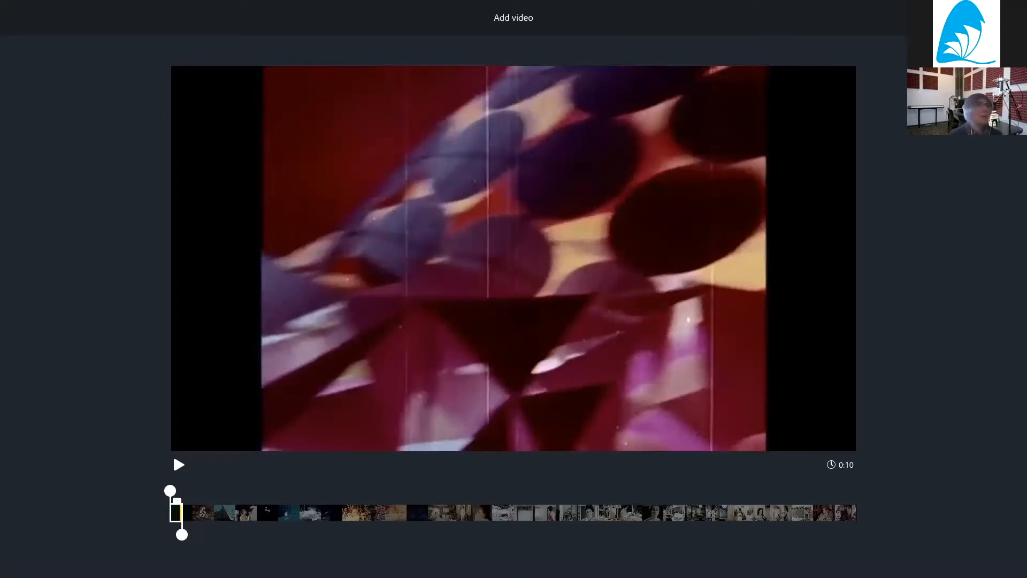
click(1000, 17)
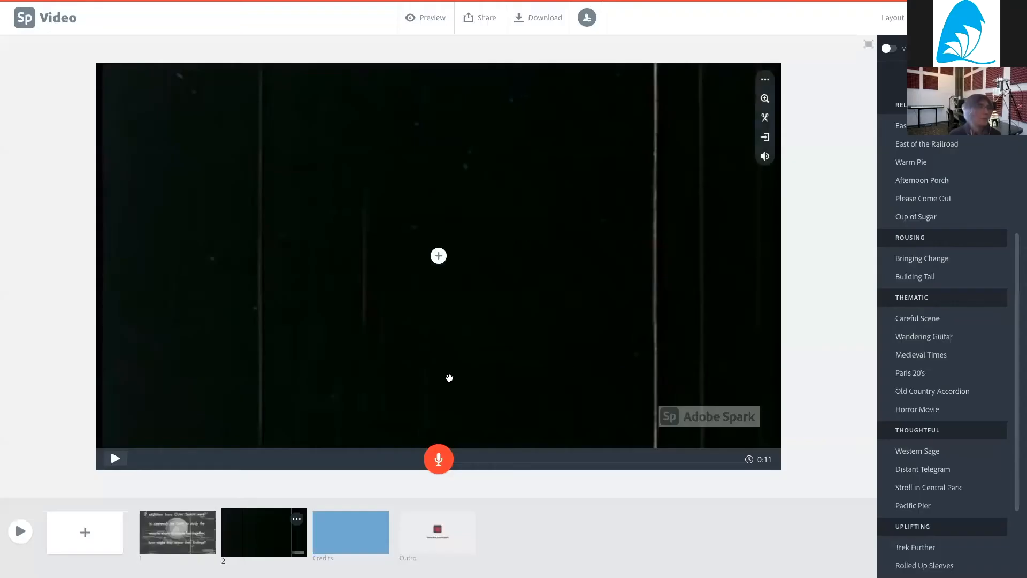
- Open the preview of the whole video and return to the editor
click(20, 532)
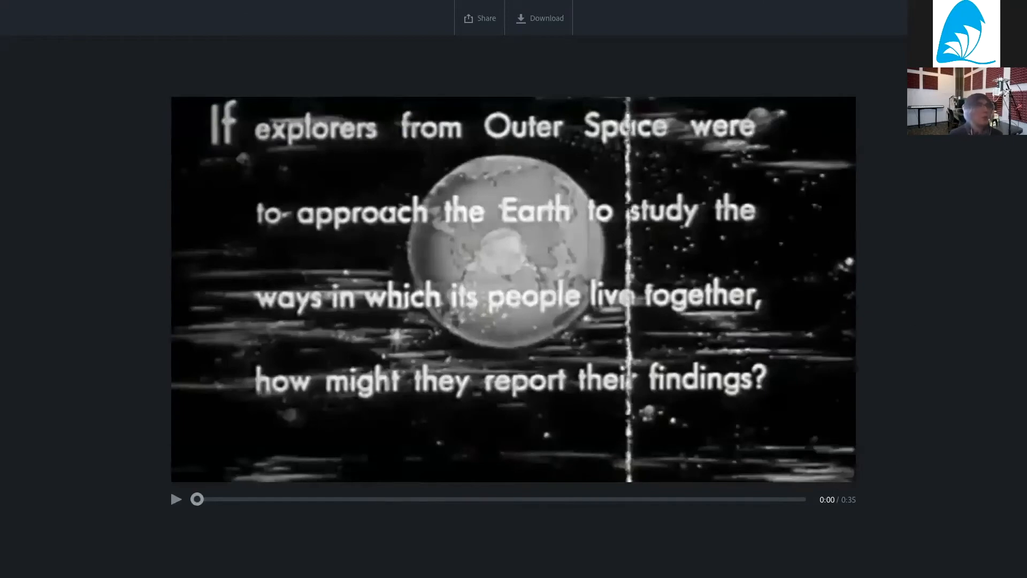
click(1008, 18)
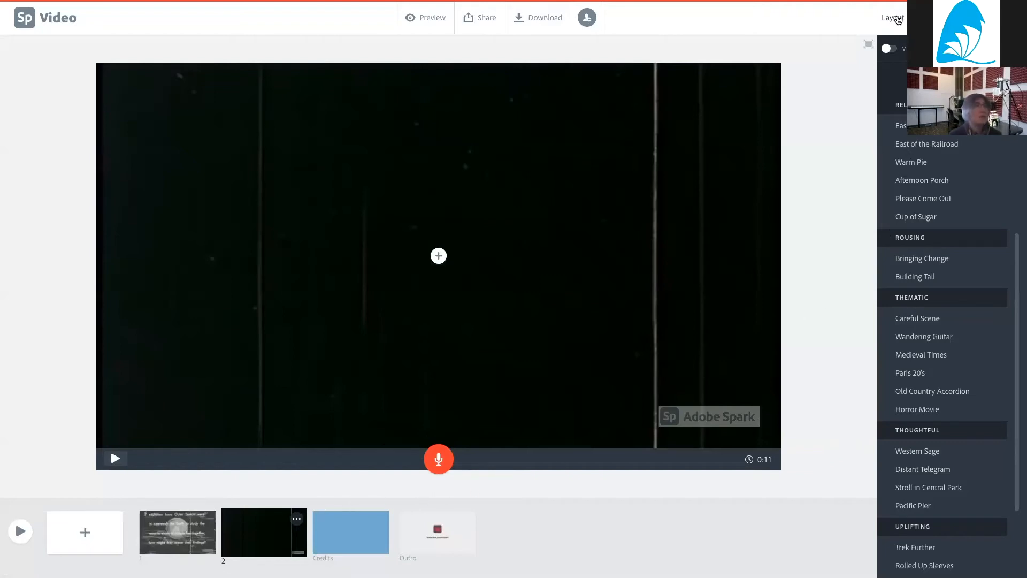
- Look through the video's theme choices and its size format options, dismissing the style tip
click(930, 17)
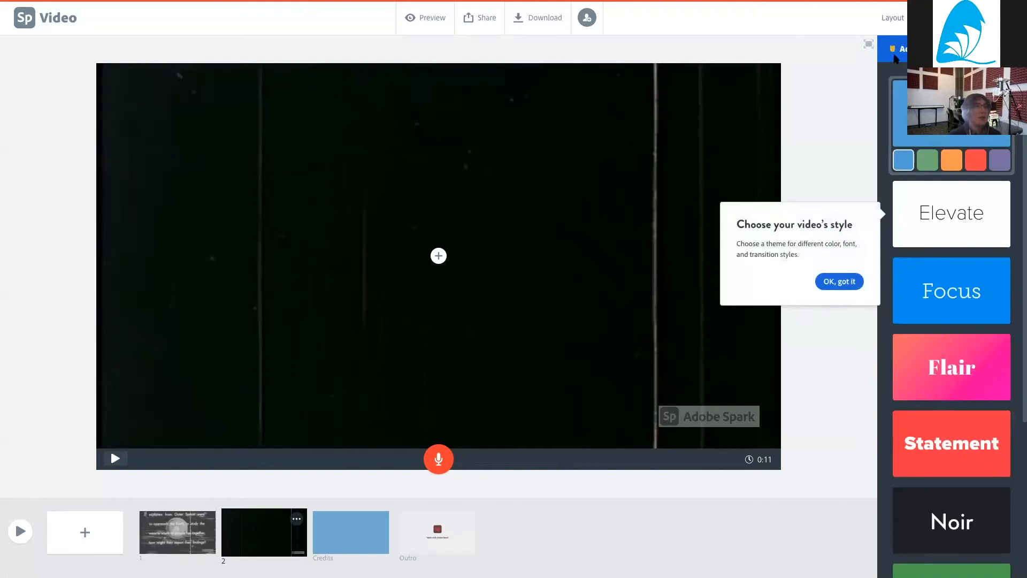
click(891, 19)
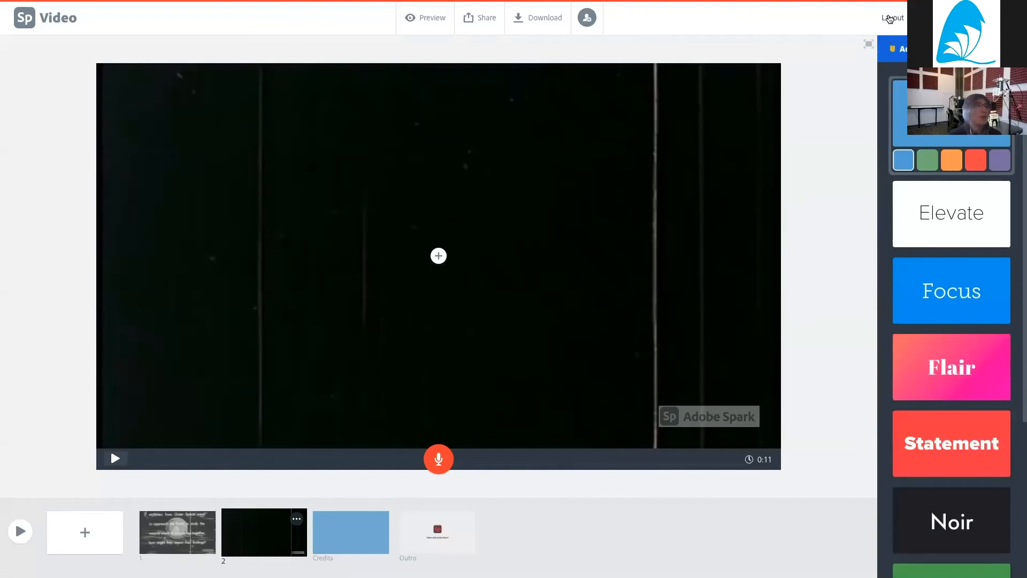
click(963, 17)
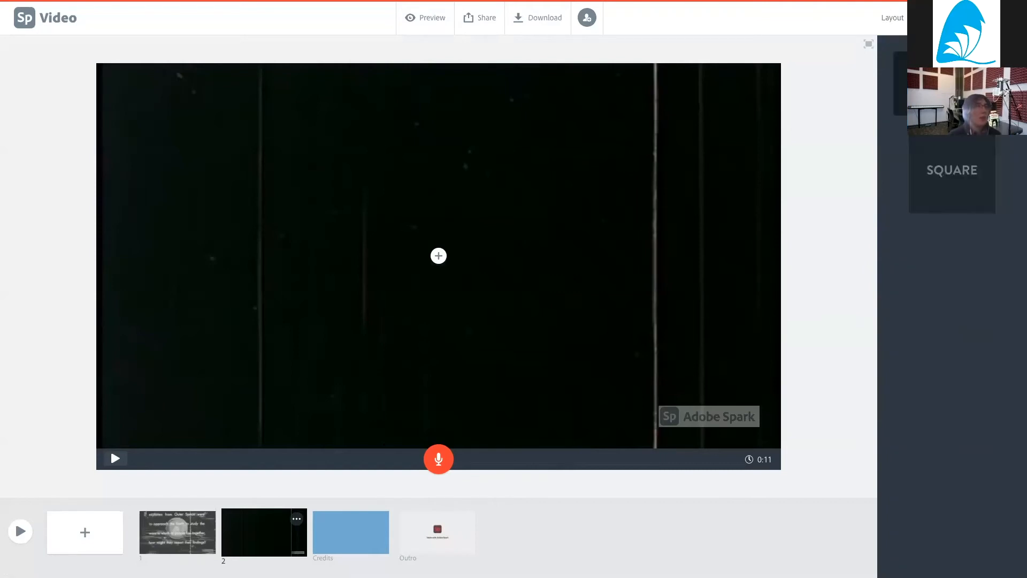
- Add a third slide with a text box, and try the Split Screen and Caption layouts on it
click(891, 18)
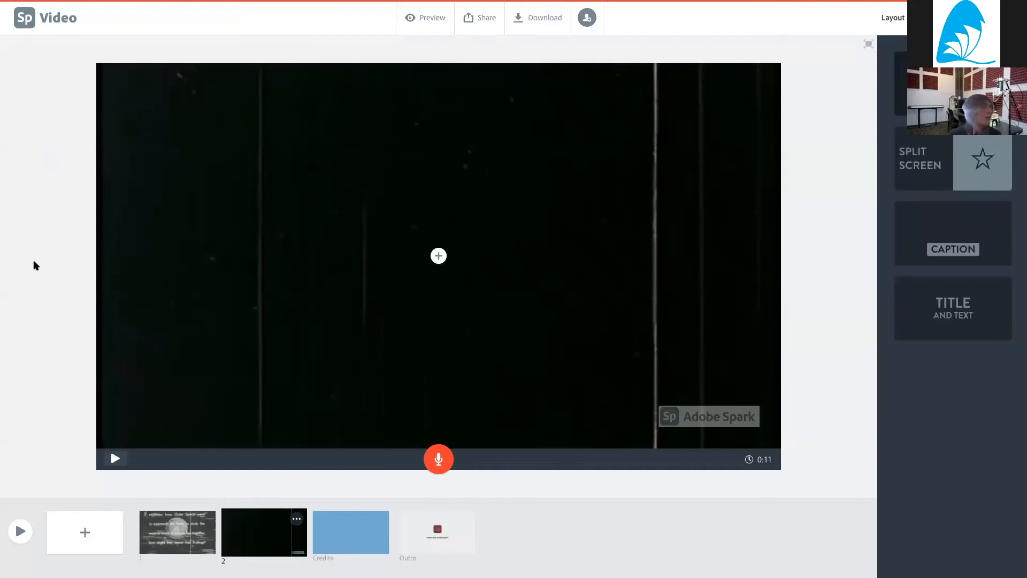
click(84, 545)
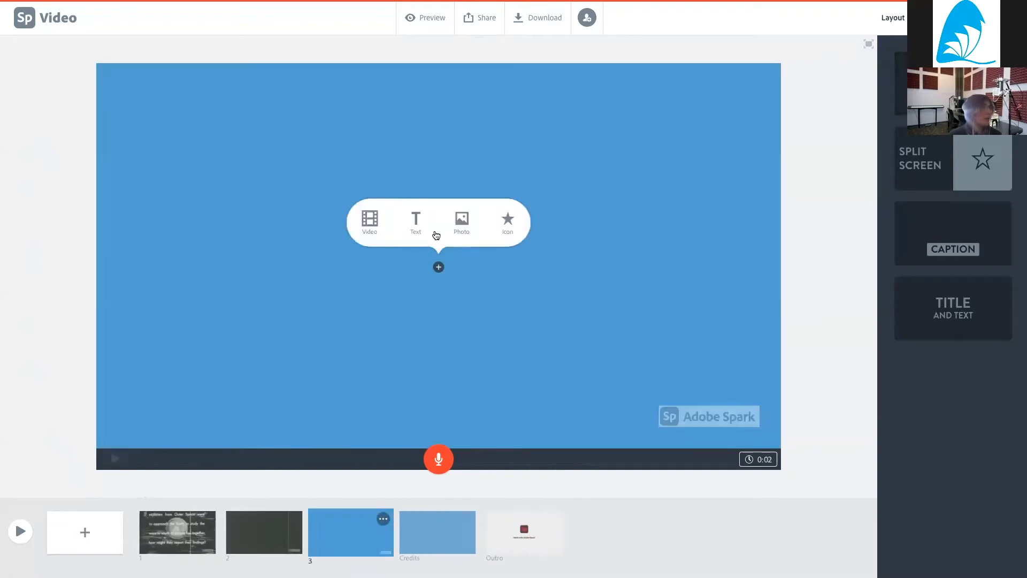
click(410, 220)
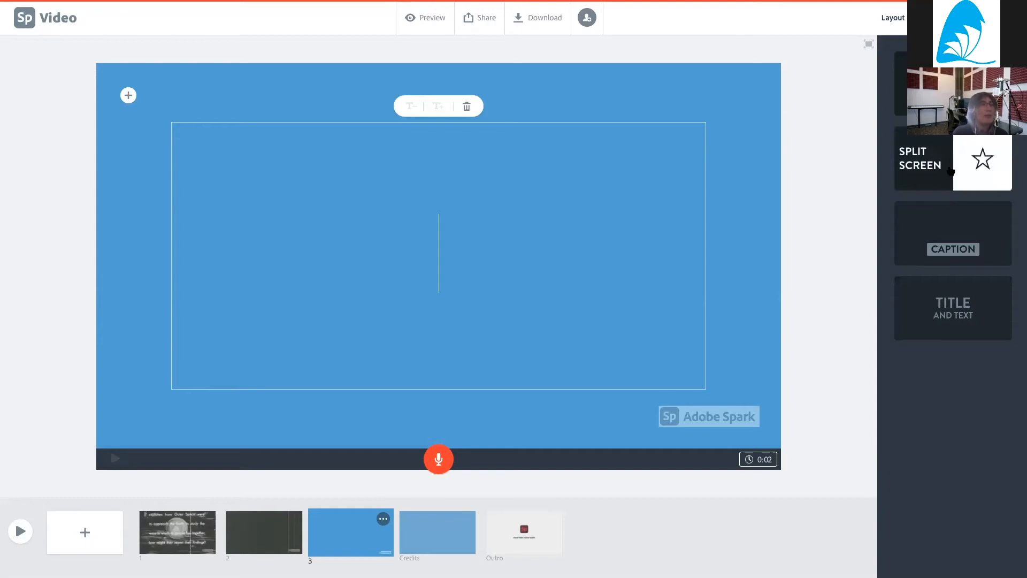
click(973, 169)
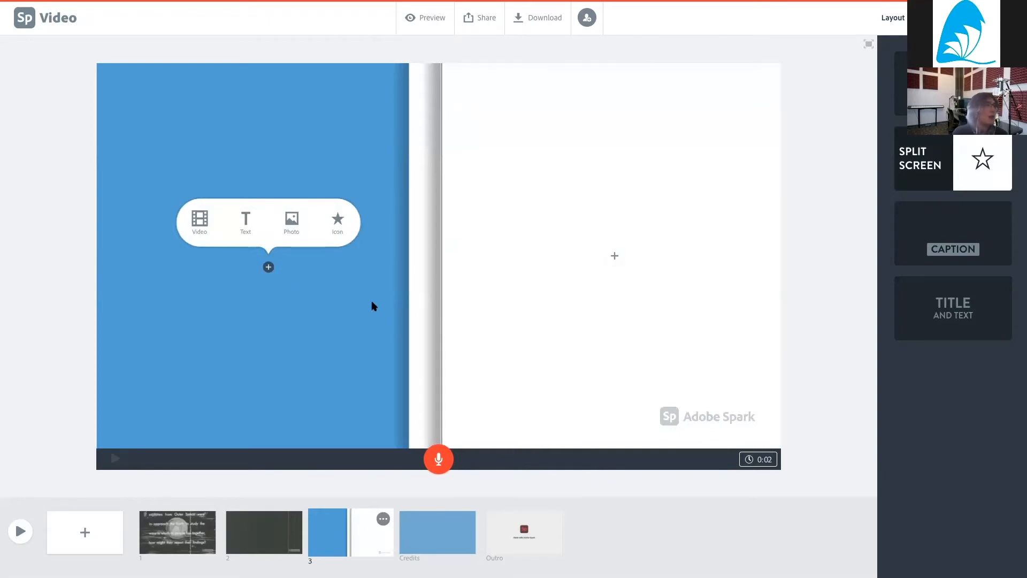
click(949, 222)
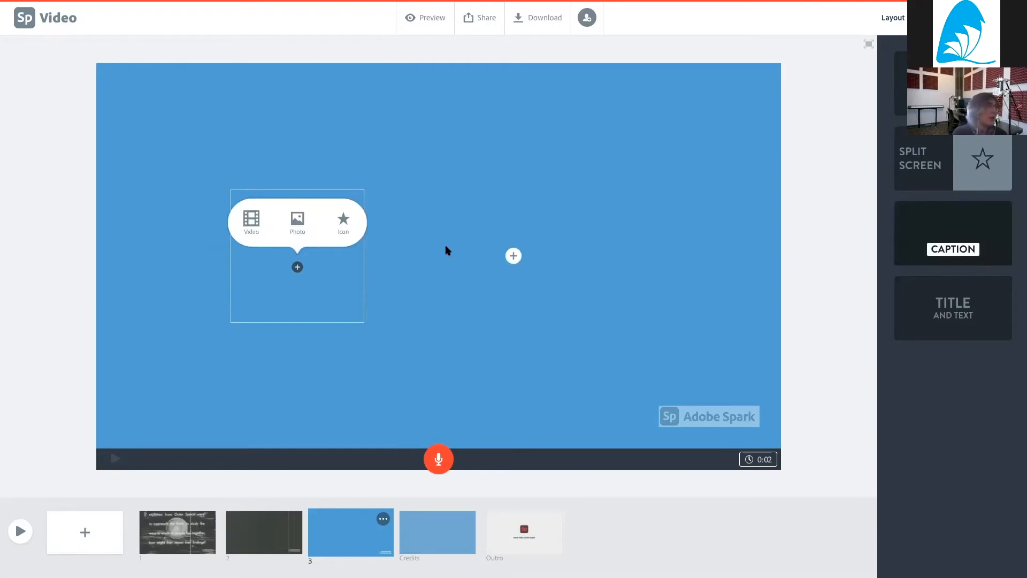
- Apply the Caption layout to the first slide
click(169, 519)
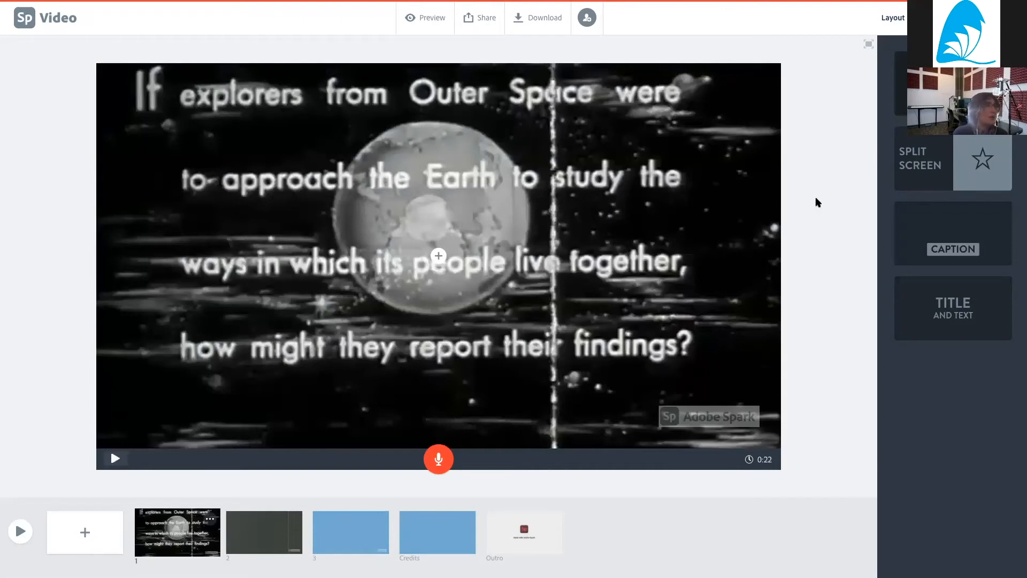
click(963, 249)
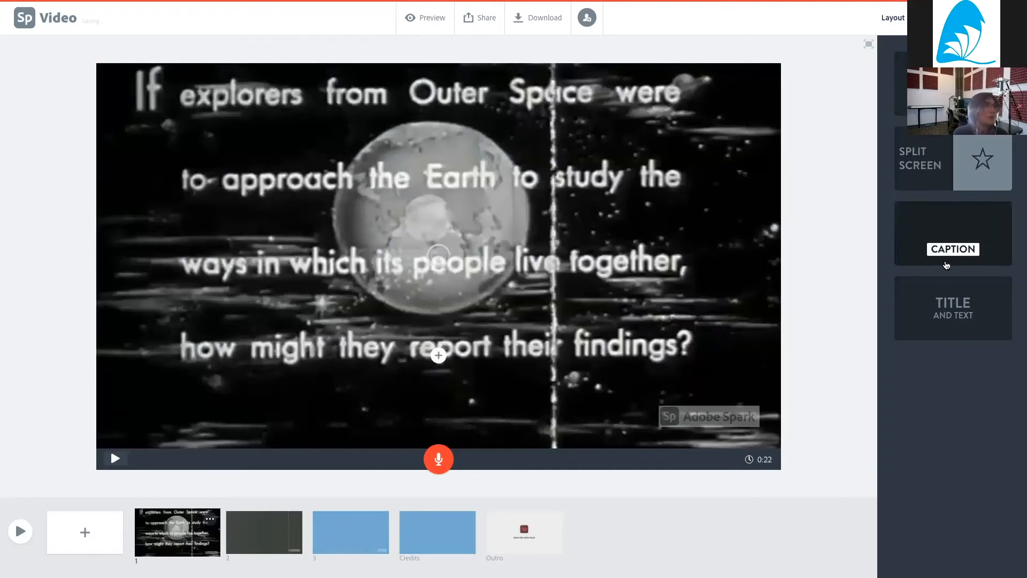
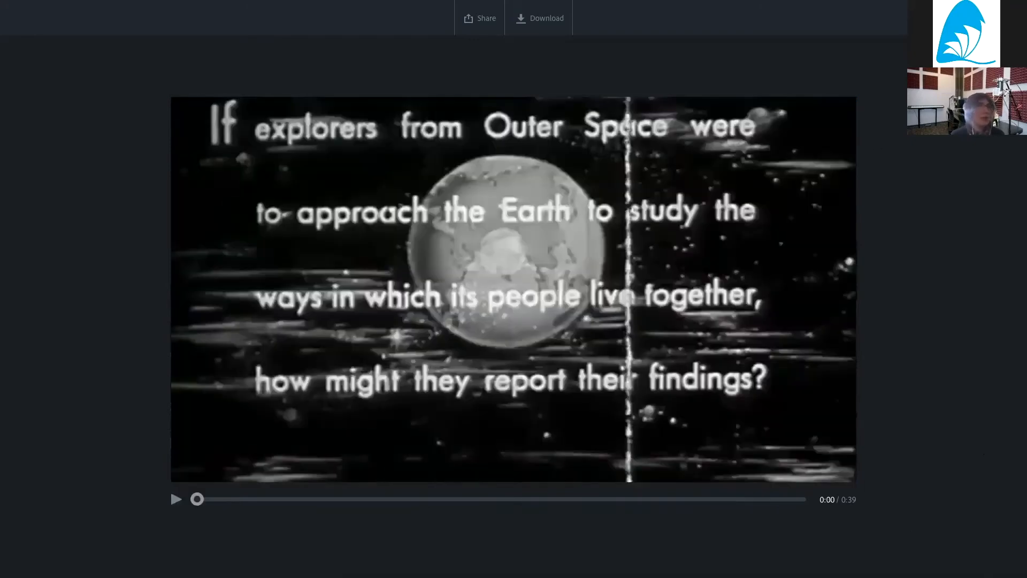
- Leave the preview and look at the video's sharing and download options, cancelling the download
click(1006, 18)
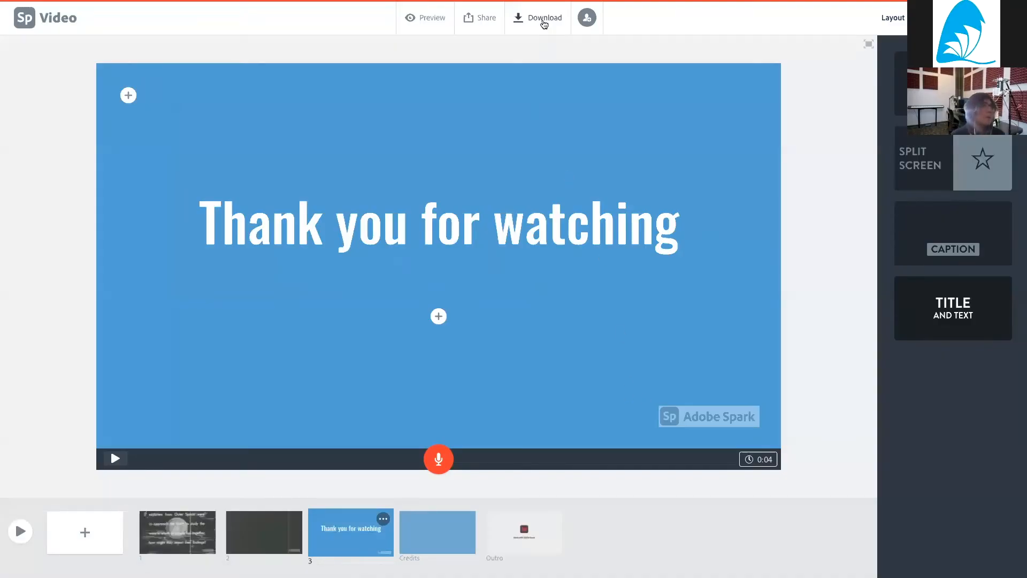
click(484, 20)
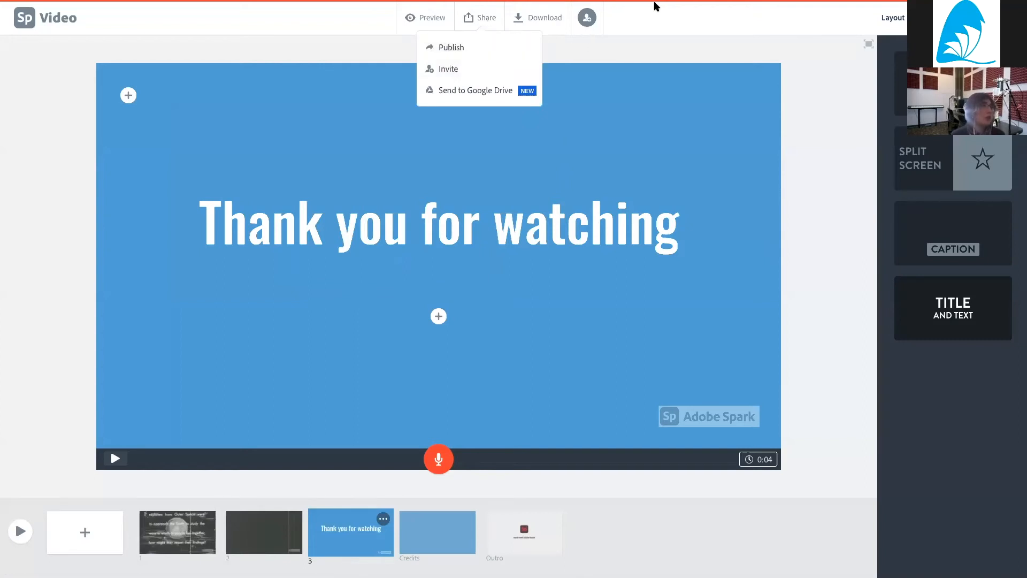
click(646, 13)
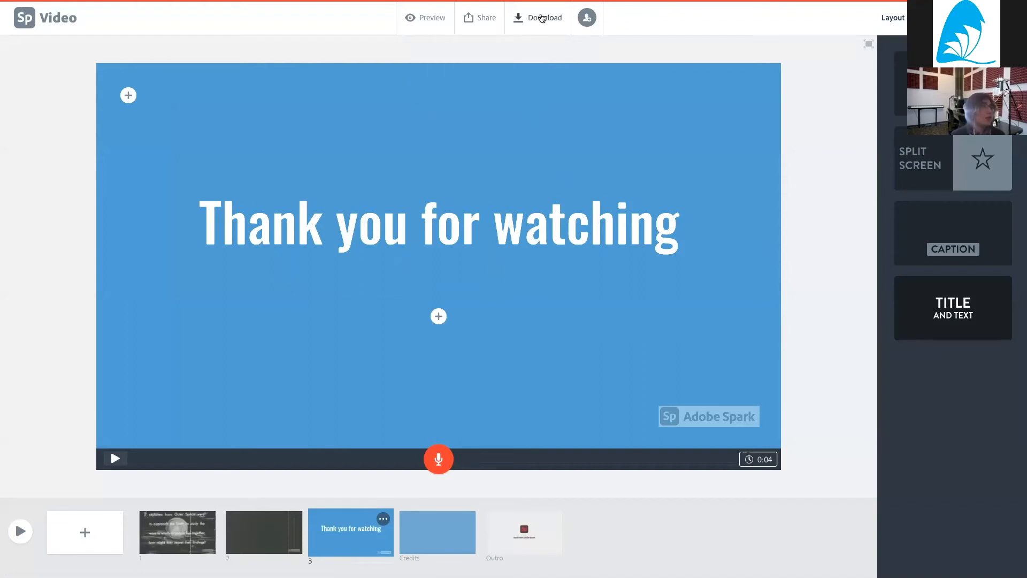
click(542, 18)
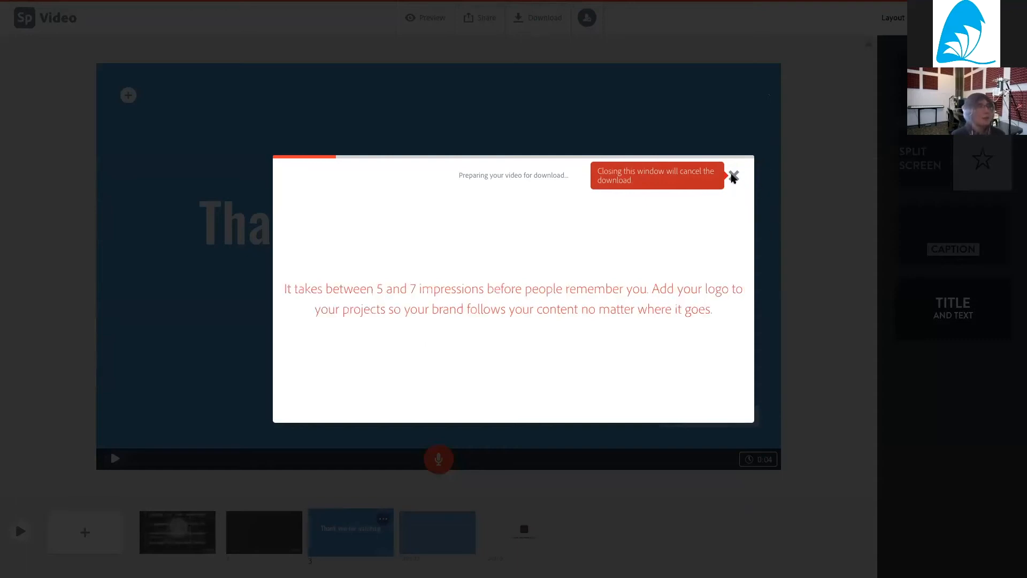
click(733, 176)
mouse_move(781, 28)
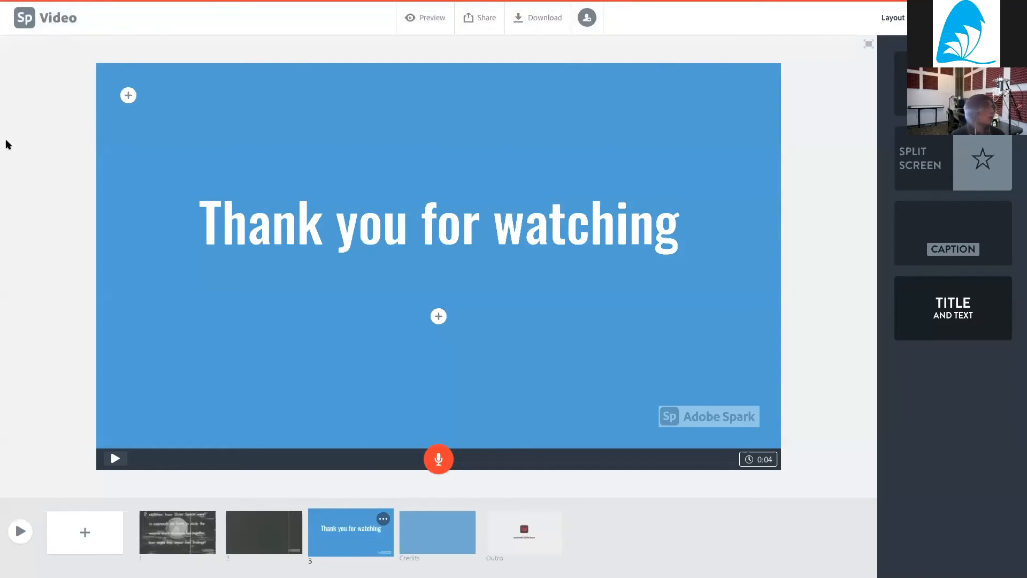
- Return to the Spark home page and start a new Instagram post
click(31, 18)
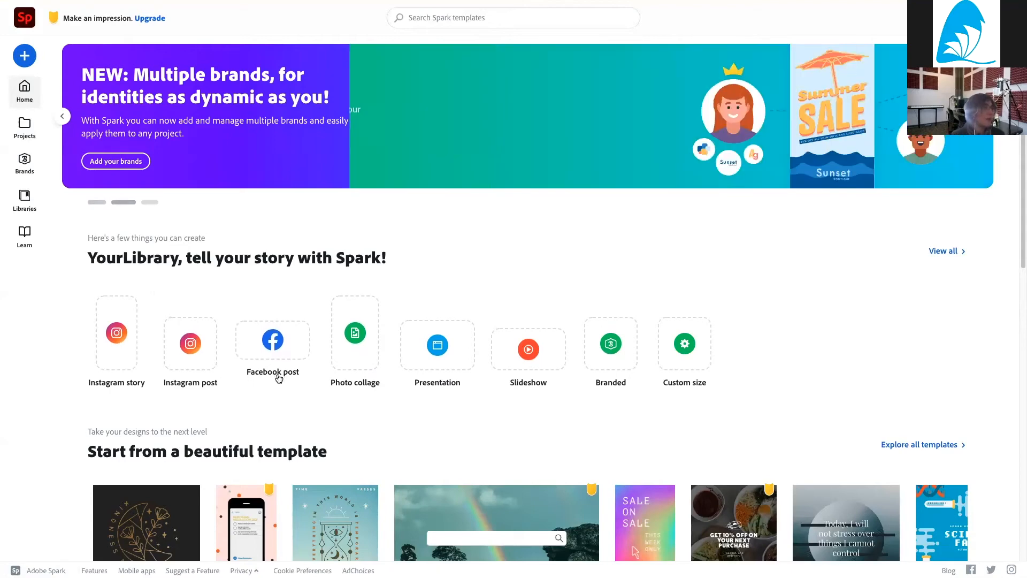
click(209, 358)
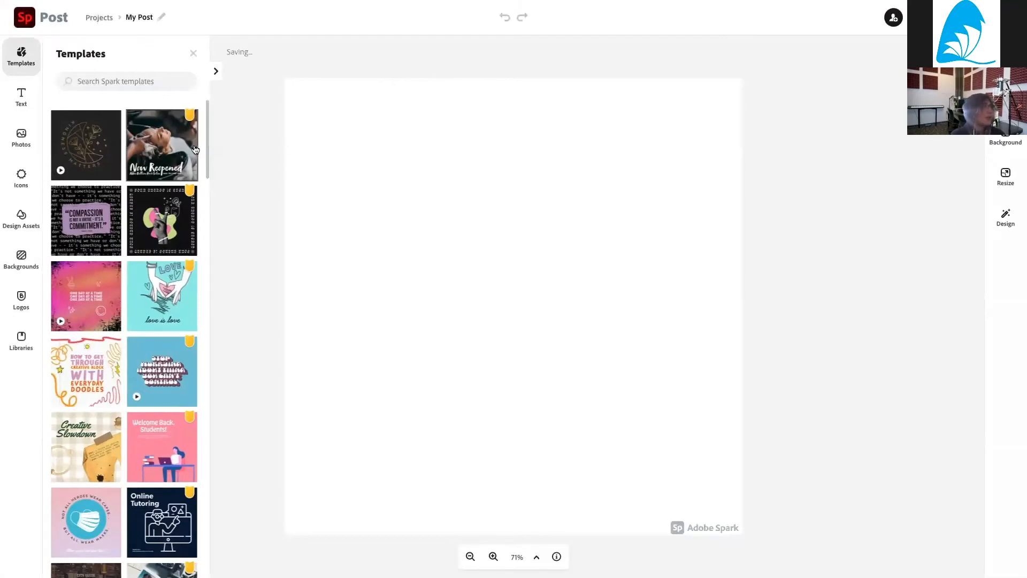
- Preview the gold crescent moon template and the premium hand-sign template, closing each without using it
click(102, 150)
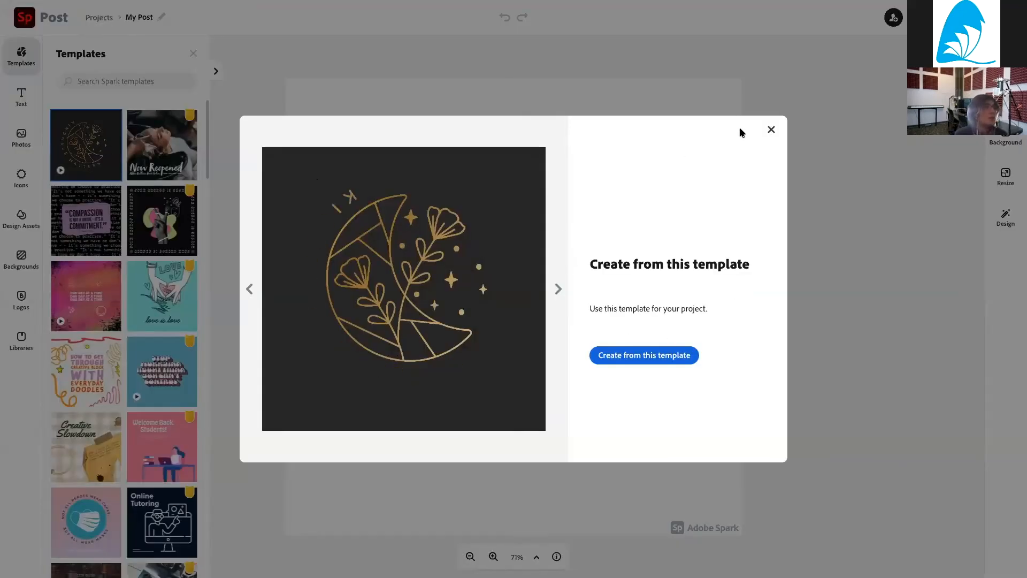
click(771, 130)
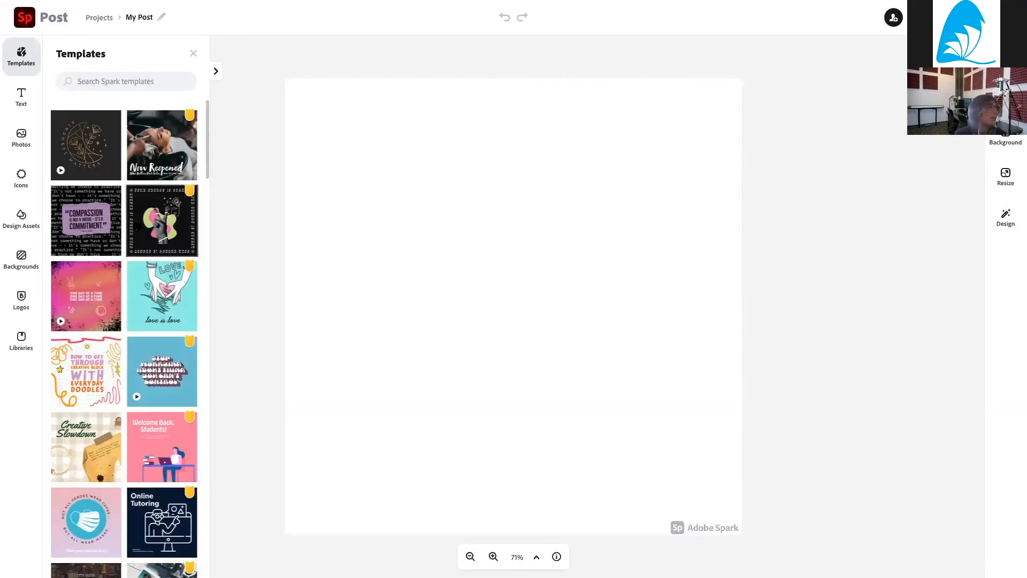
click(161, 220)
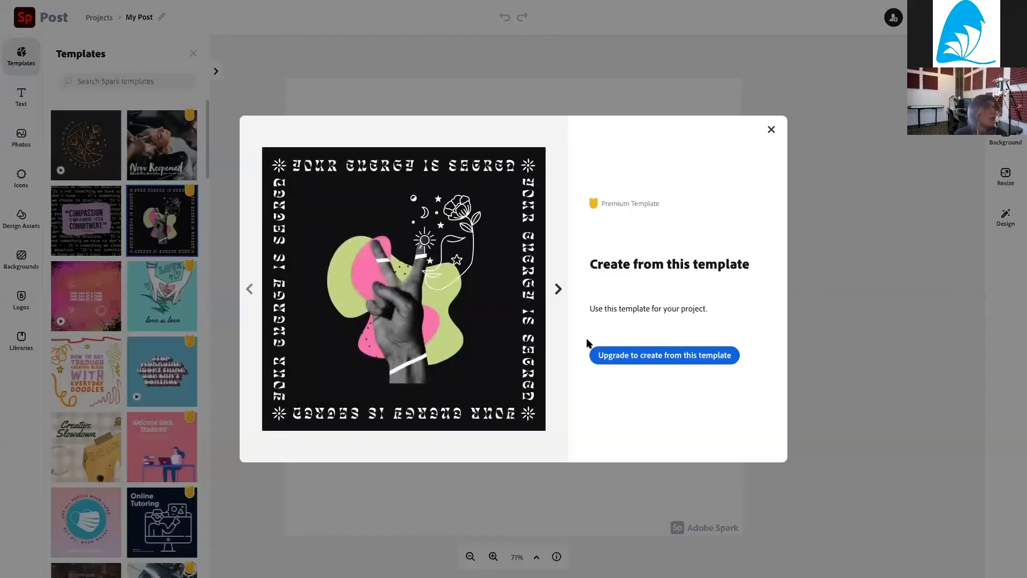
click(770, 131)
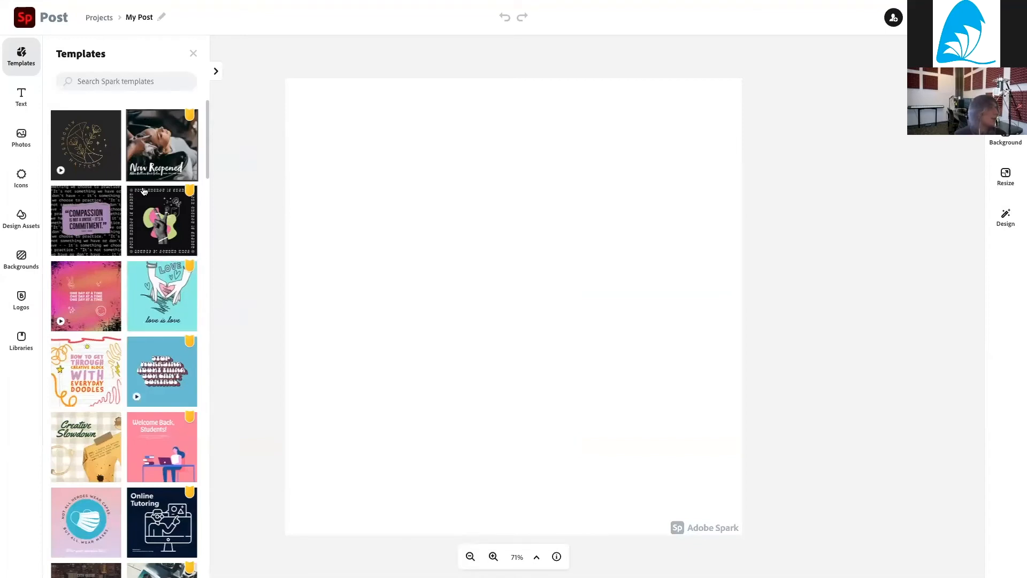
- Look through the images available for upload in the Adobe Spark folder, and cancel without choosing one
click(18, 136)
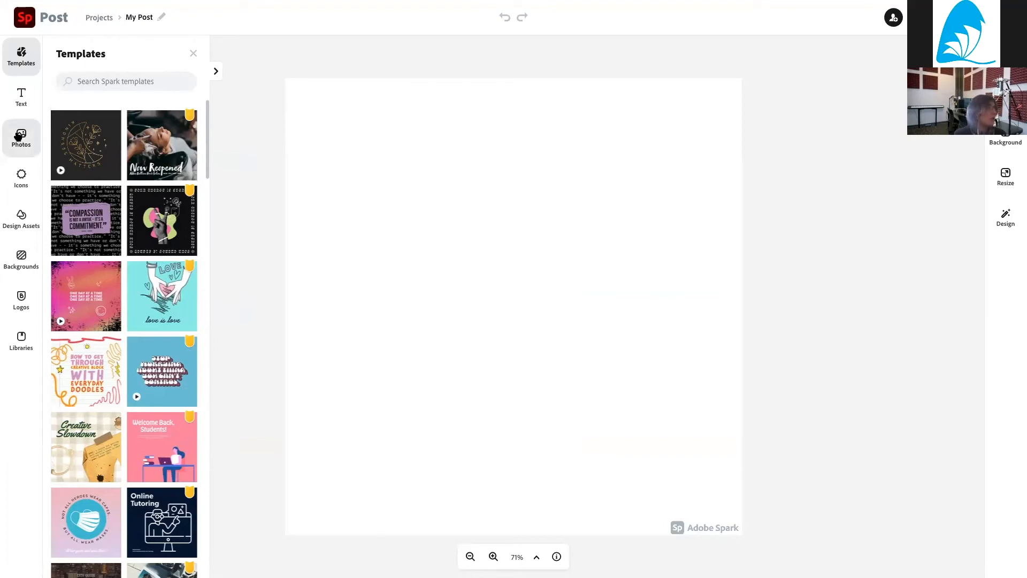
click(127, 98)
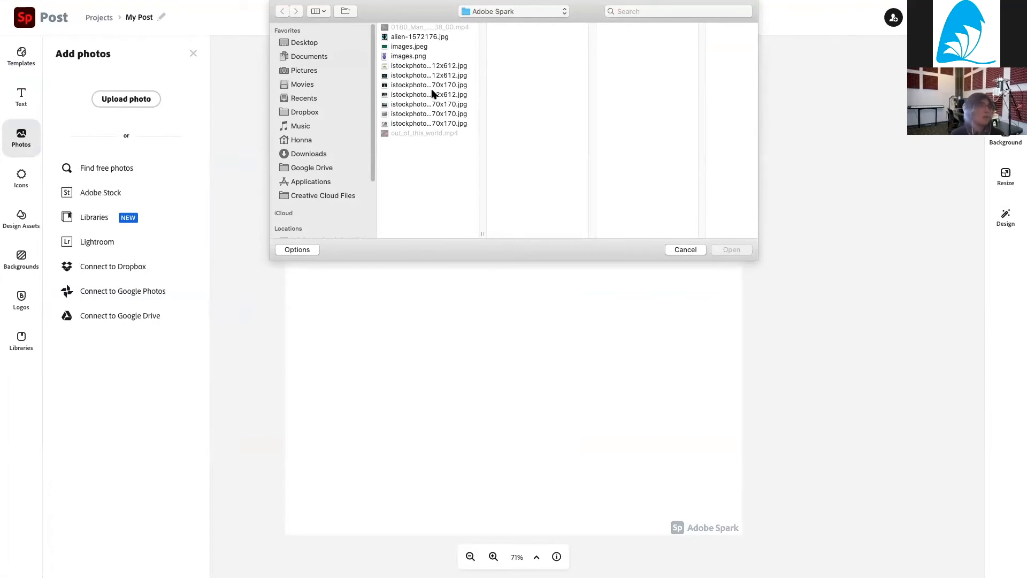
click(408, 37)
click(411, 47)
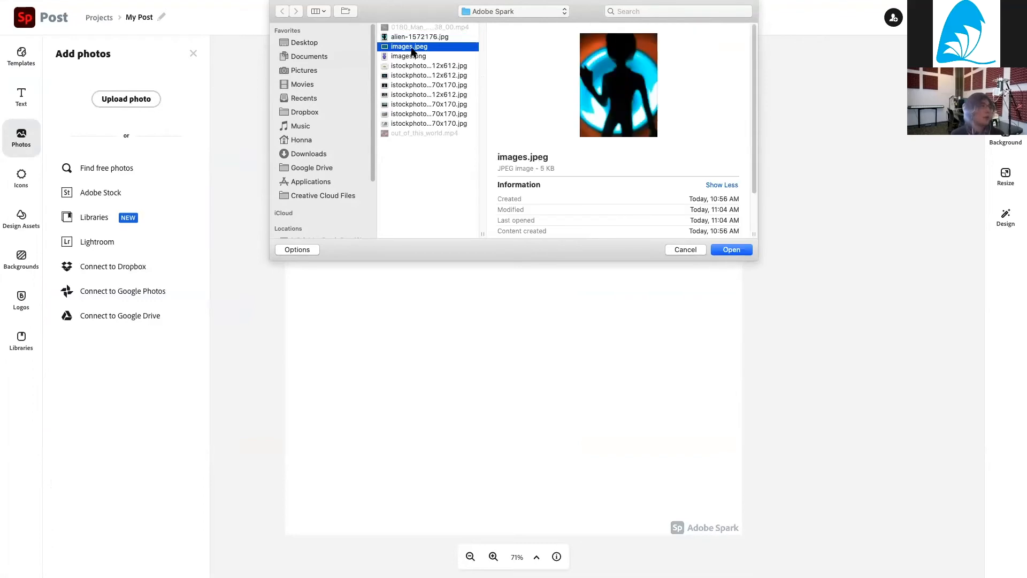
click(415, 57)
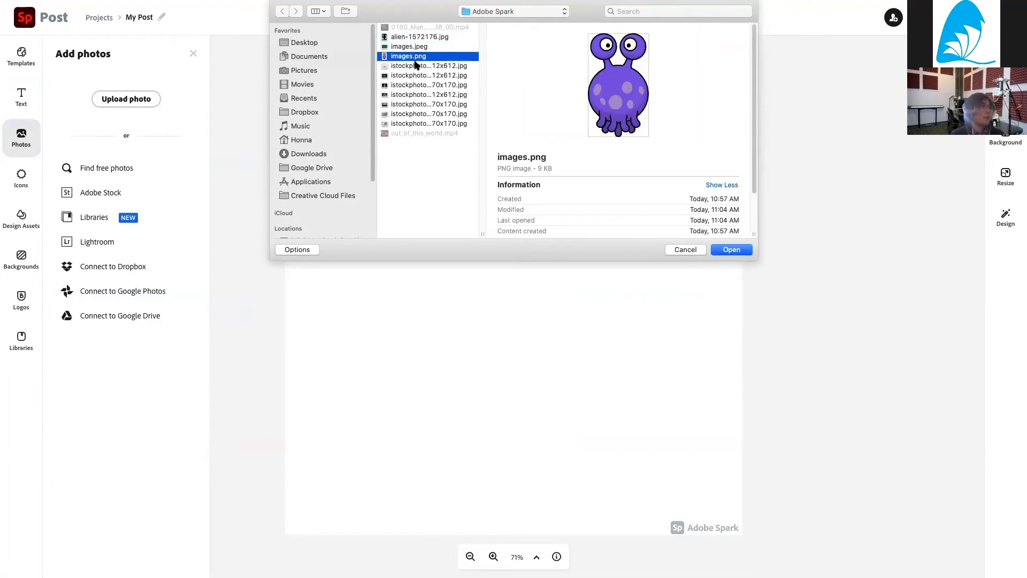
click(416, 66)
click(417, 76)
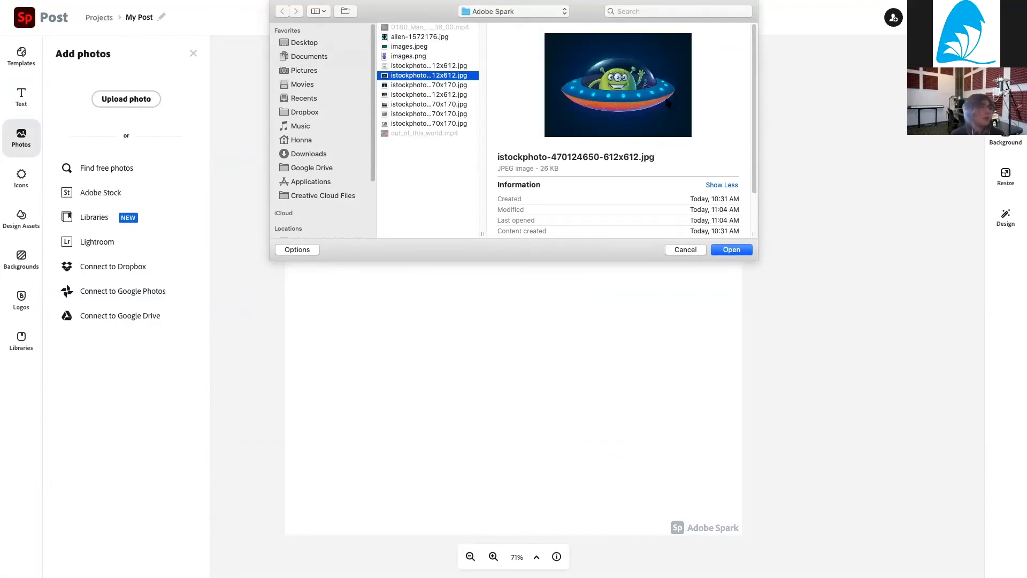
click(681, 249)
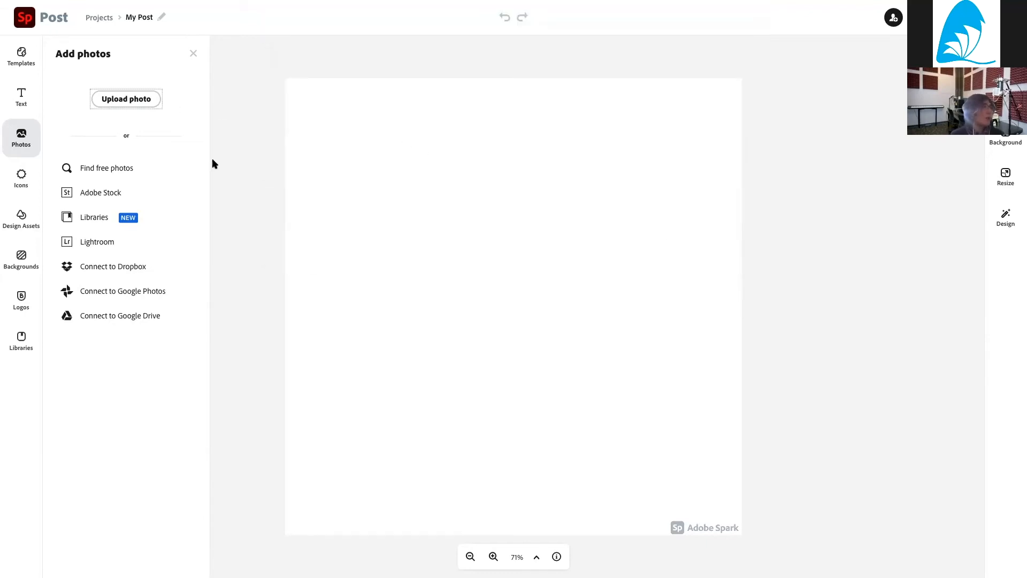
- Place the first Holographic background on the post and enlarge it to cover the whole canvas
click(22, 252)
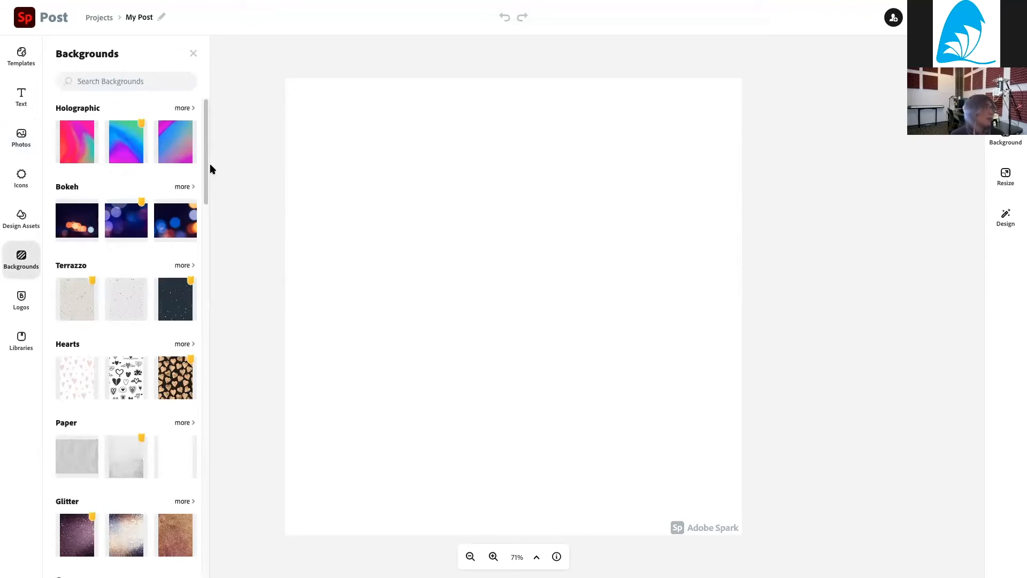
click(81, 143)
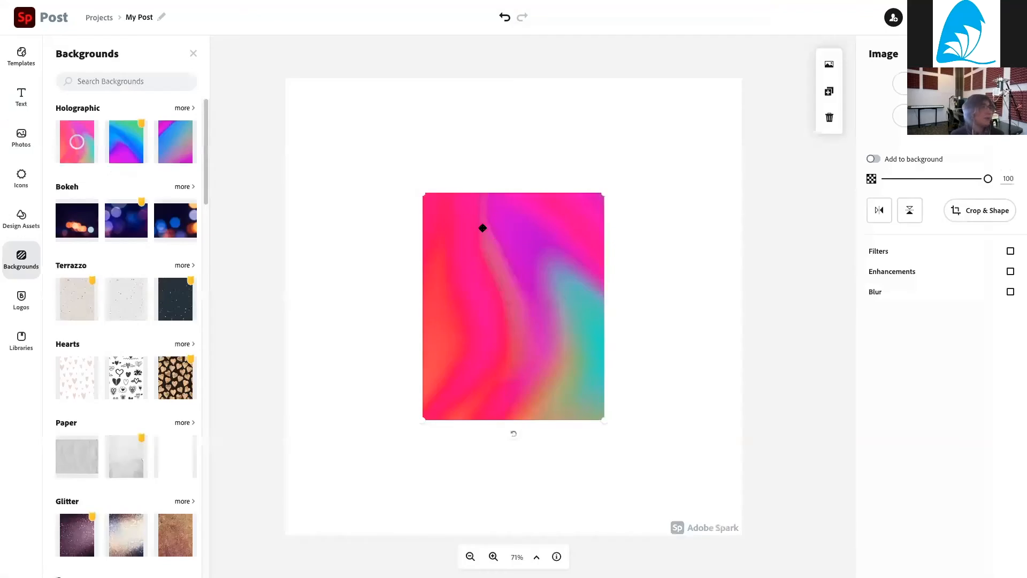
drag(417, 188, 315, 59)
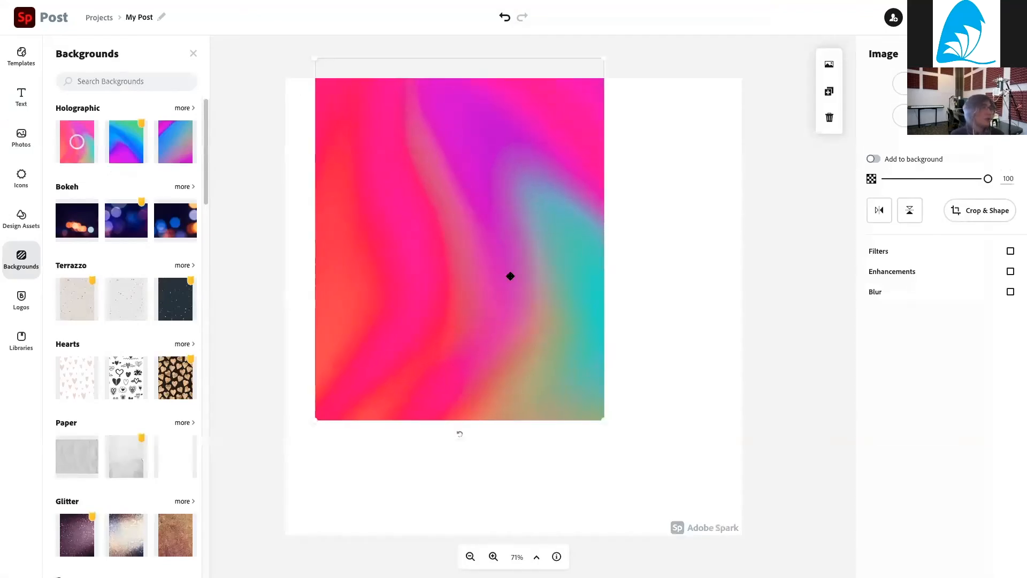
drag(609, 418, 801, 549)
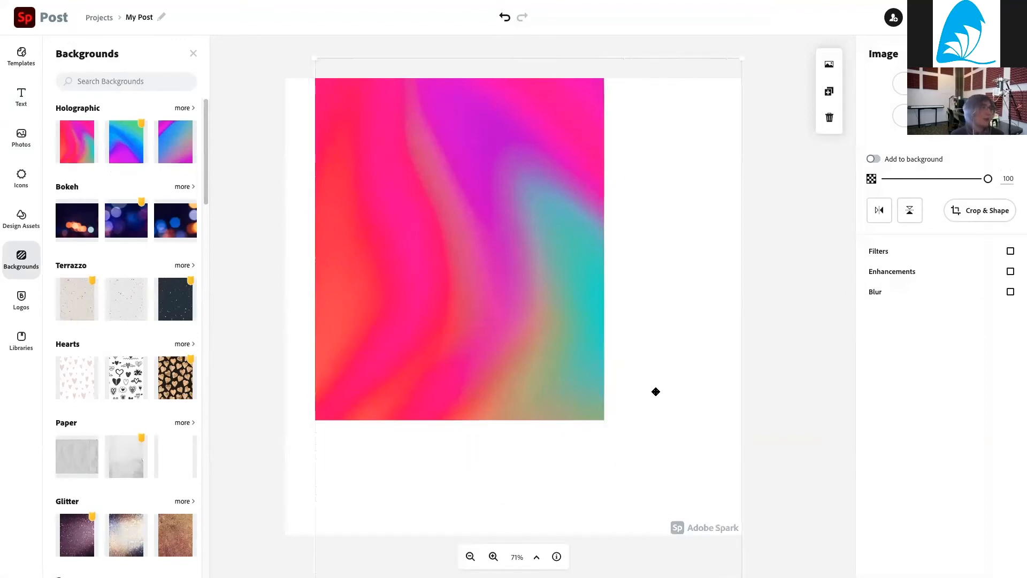
drag(312, 60, 225, 38)
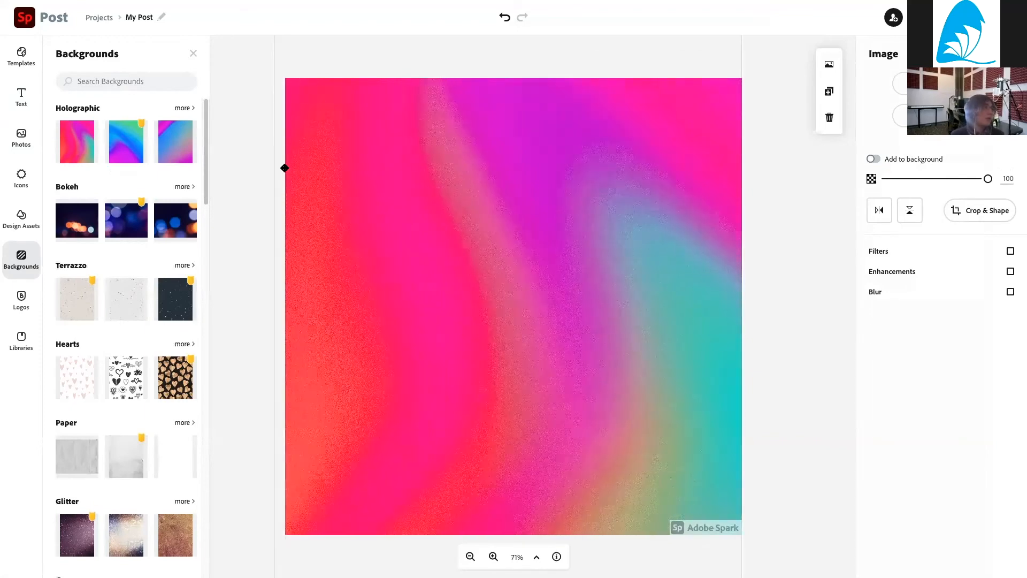
click(22, 138)
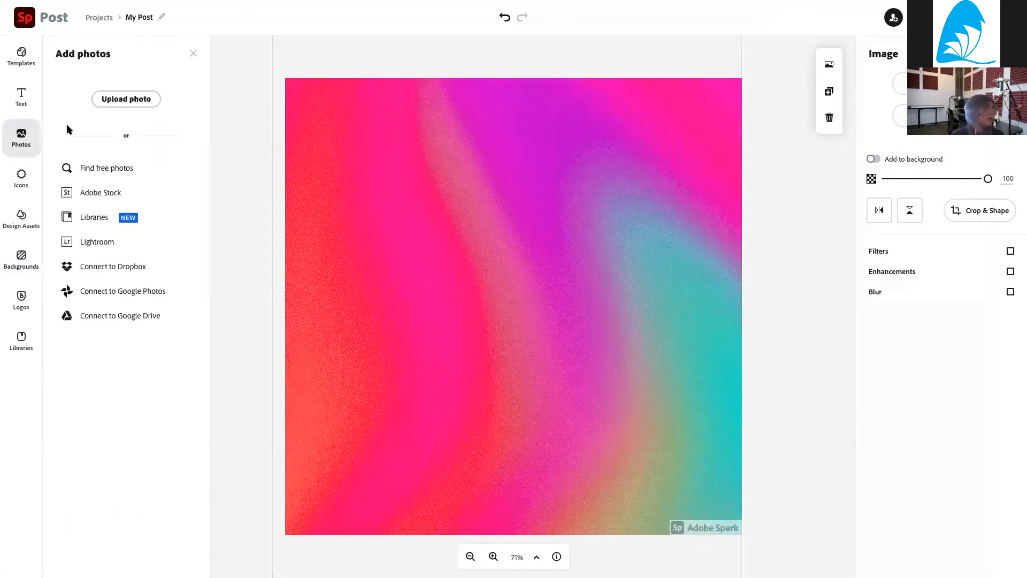
click(101, 102)
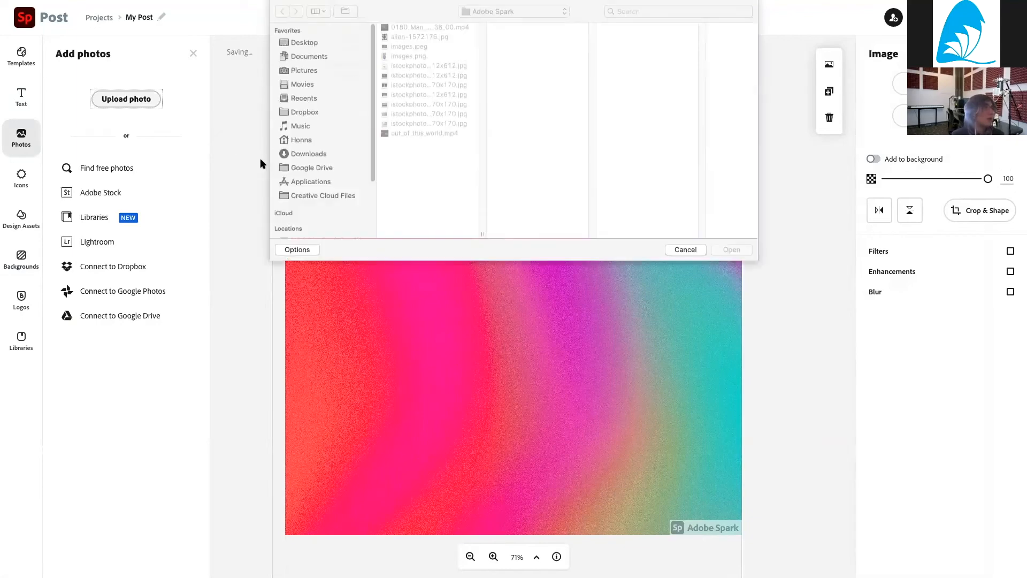
click(425, 76)
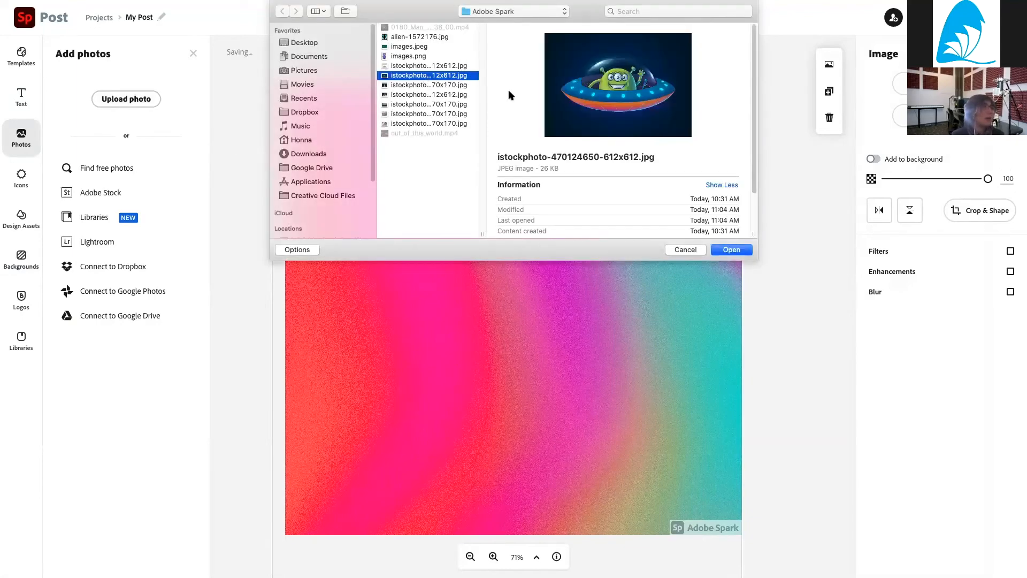
click(732, 249)
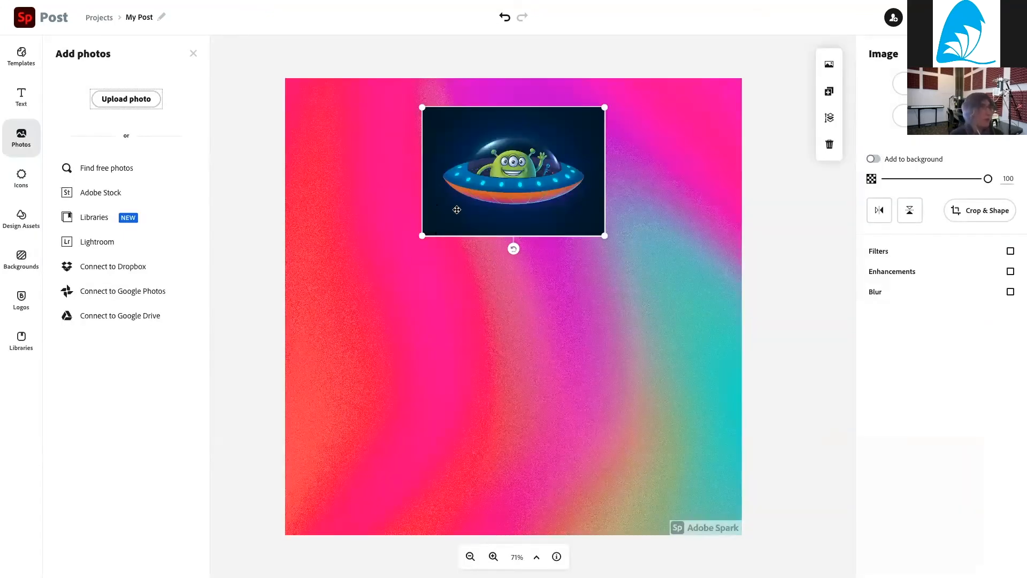
drag(420, 235, 301, 320)
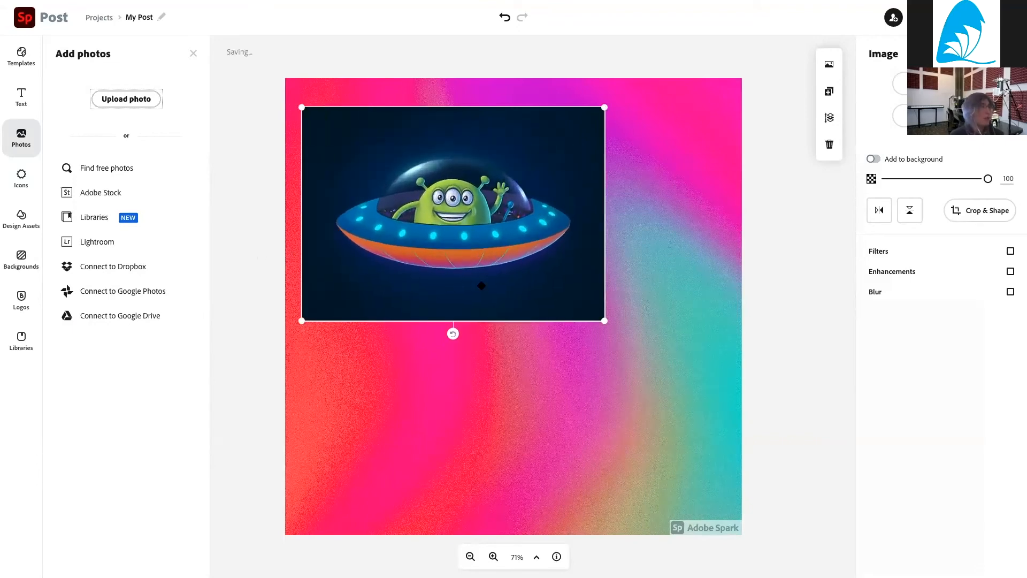
- Enlarge the alien photo to span the full canvas width, leaving background strips above and below it
drag(605, 322, 776, 375)
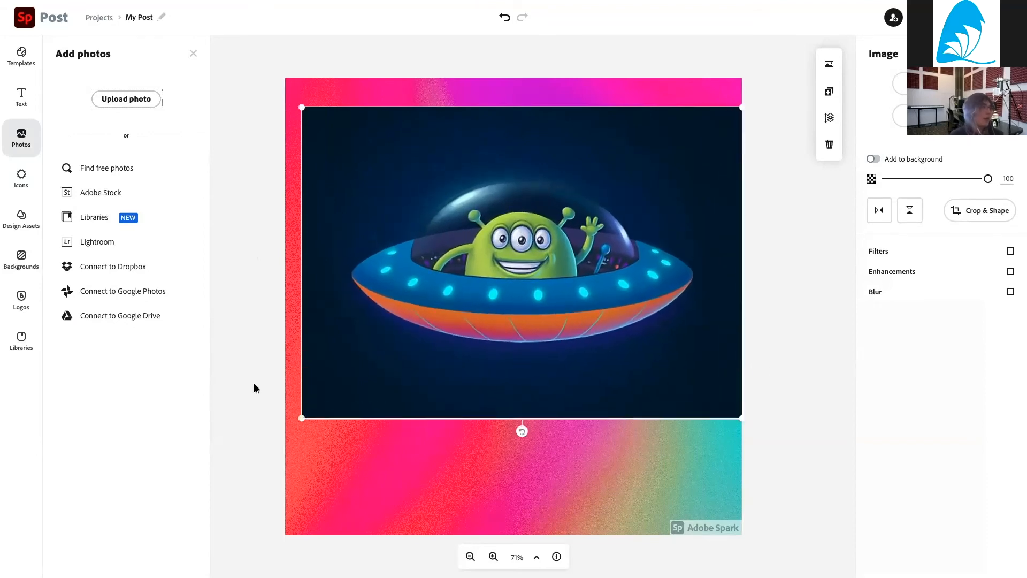
drag(301, 417, 272, 420)
drag(408, 234, 421, 239)
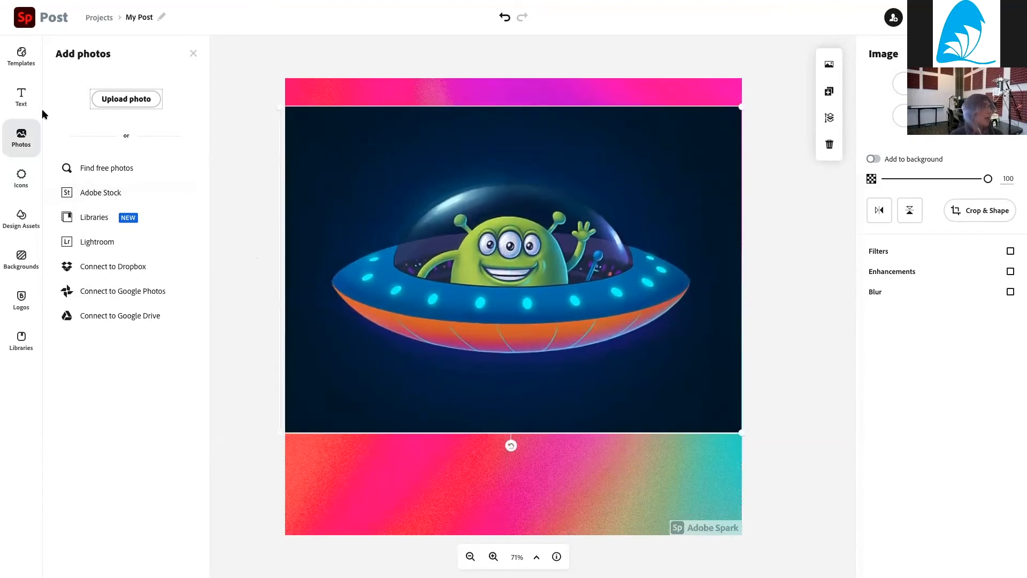
- Add the text "Hello..." to the post without using a text template
click(26, 107)
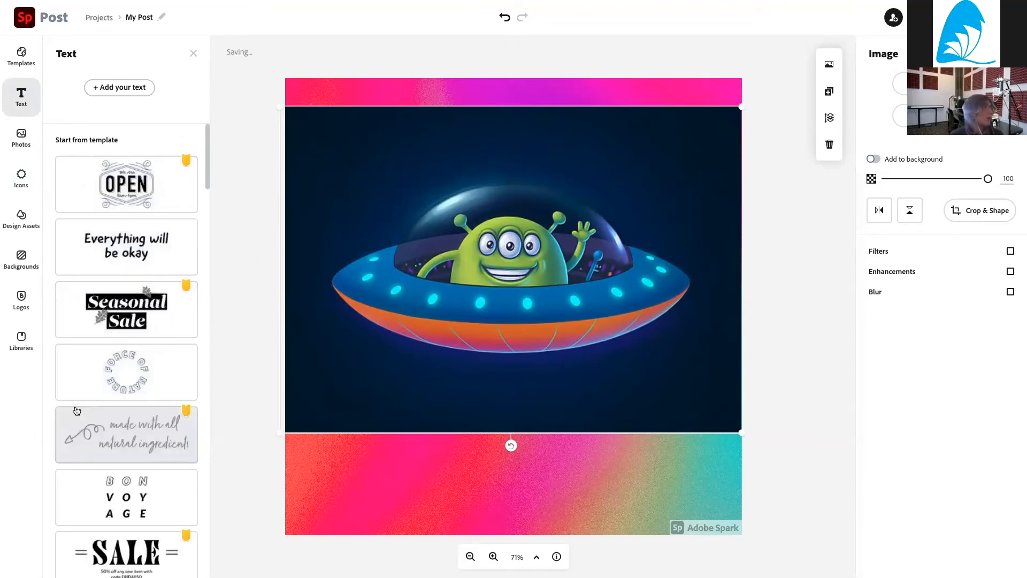
scroll(77, 410, down, 1)
scroll(77, 412, down, 3)
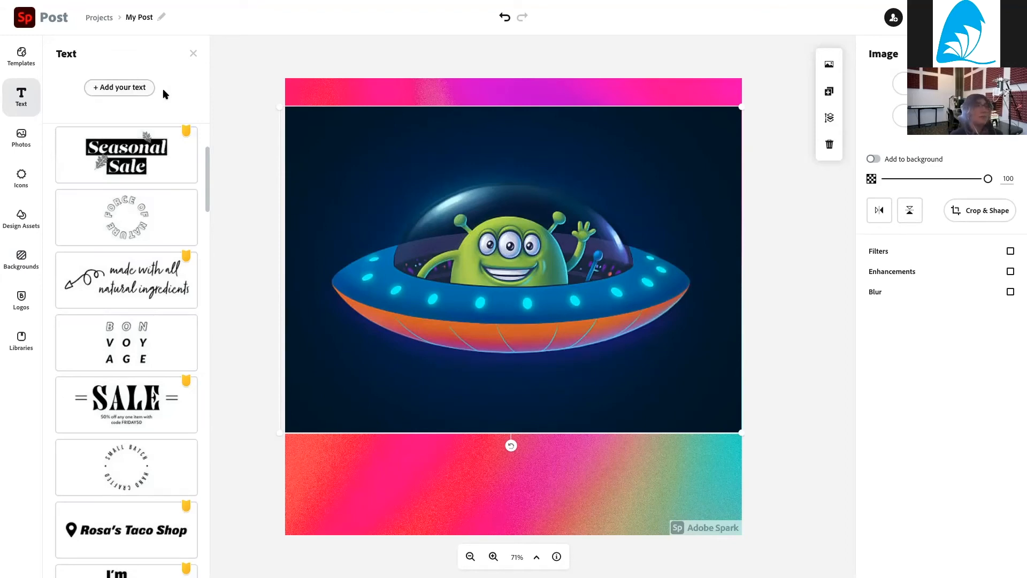
click(140, 93)
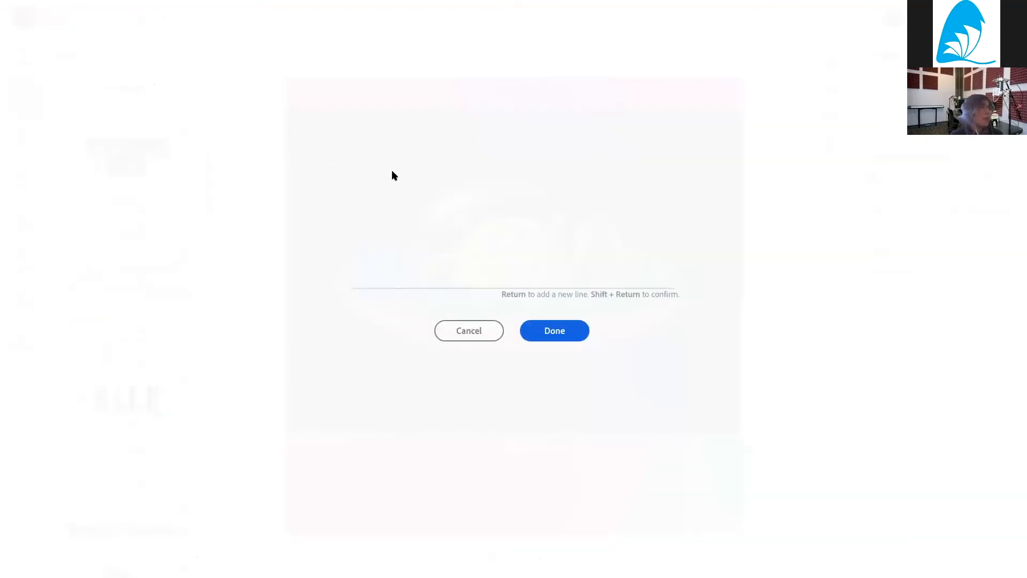
text(Hello...)
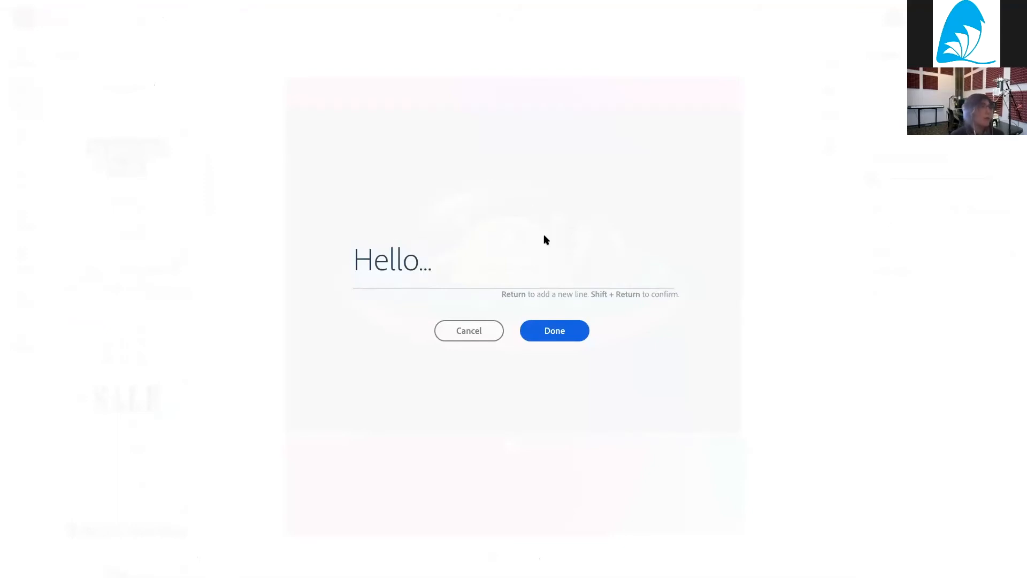
click(541, 335)
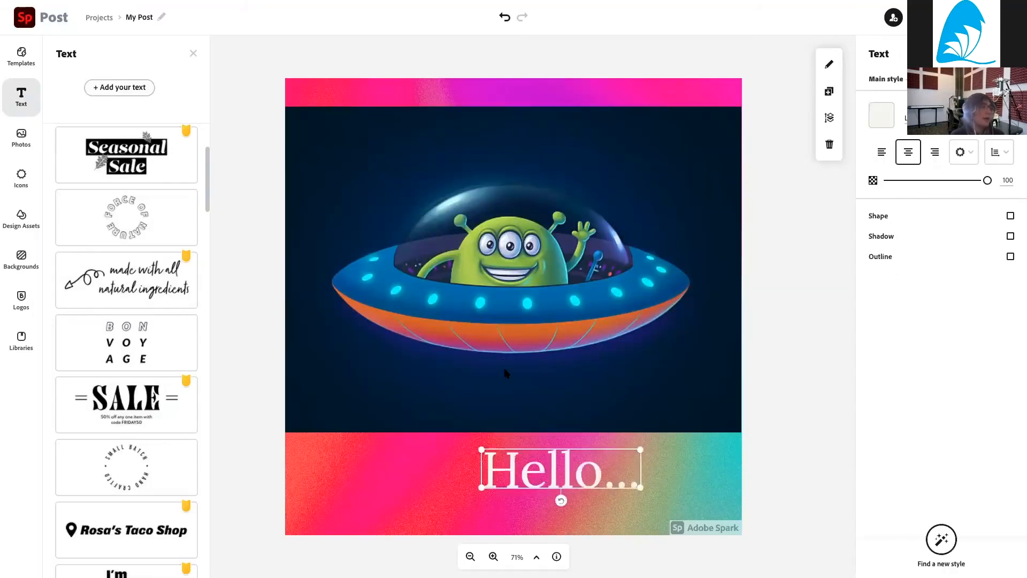
- Centre the "Hello..." text on the background strip below the photo and enlarge it to about 60% of the canvas width
drag(531, 460, 474, 461)
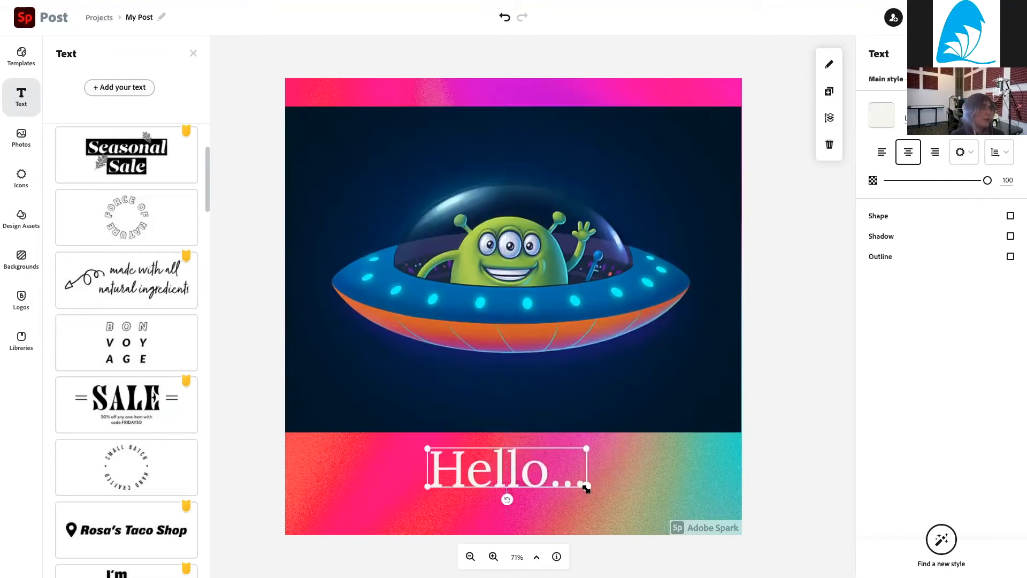
drag(586, 489, 687, 511)
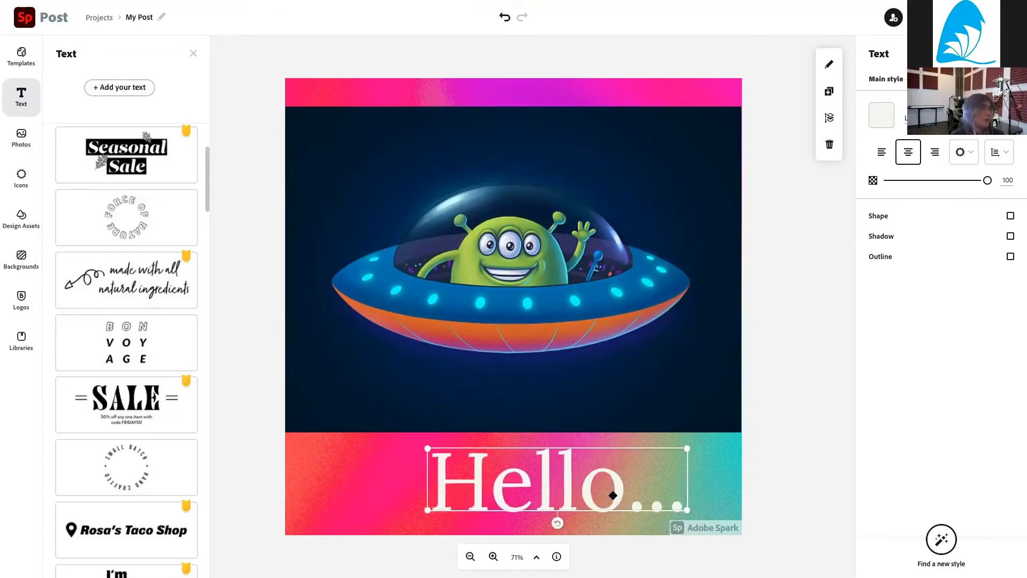
drag(601, 494, 538, 488)
drag(624, 505, 653, 510)
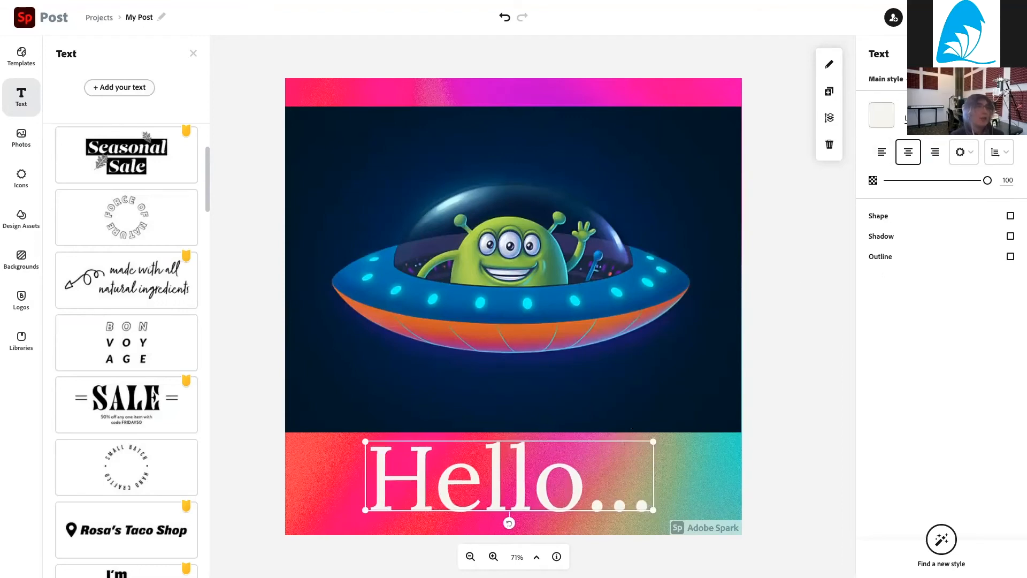
- Try the Pacifico Regular font on the "Hello..." text, and switch back to Lora Regular
click(931, 118)
click(931, 119)
click(931, 119)
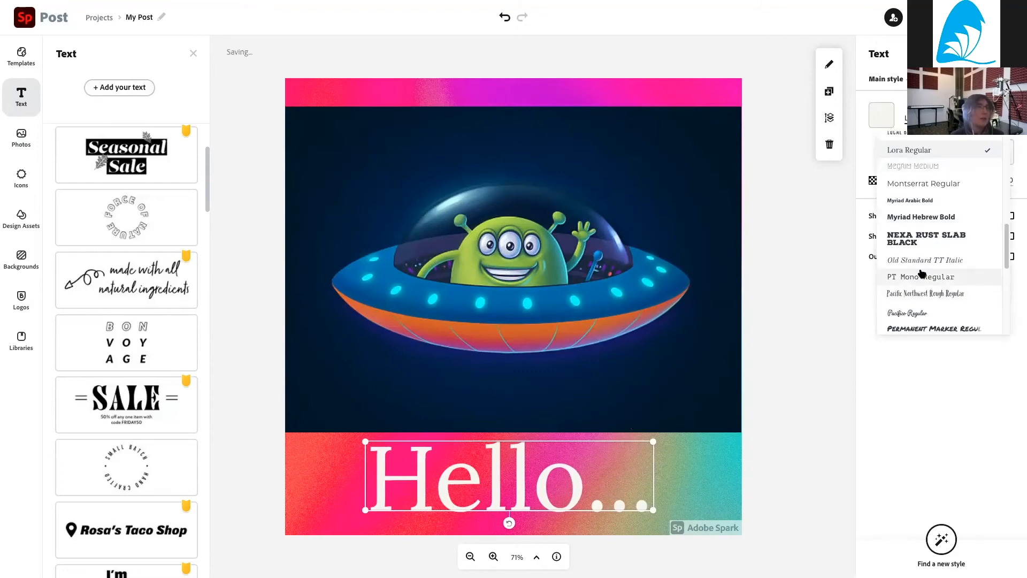
click(921, 275)
click(920, 307)
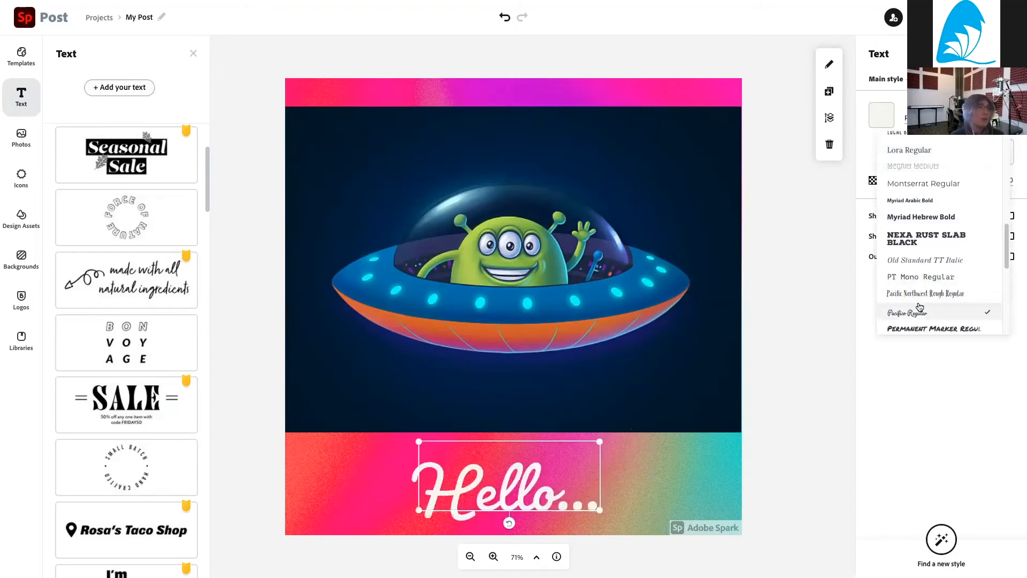
scroll(919, 306, down, 1)
scroll(919, 305, up, 2)
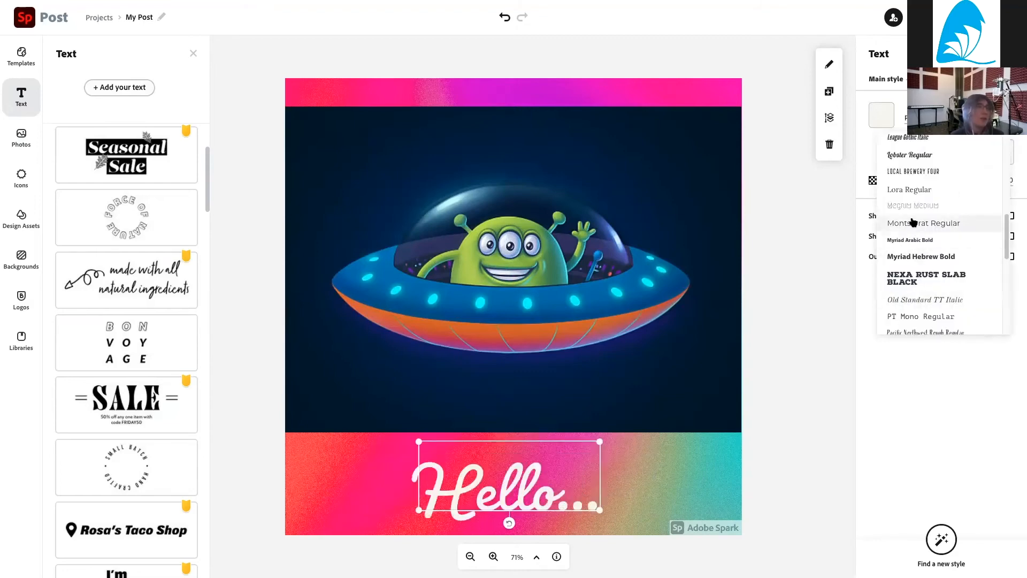
click(908, 191)
scroll(906, 195, up, 2)
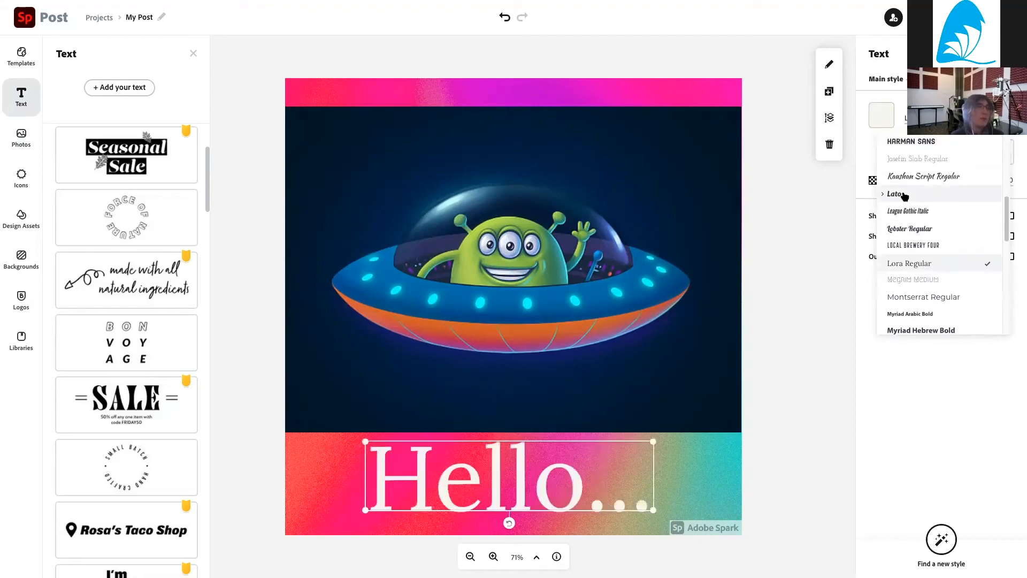
- Set the "Hello..." text's font to Lato Bold and look through the rest of the available fonts
click(904, 195)
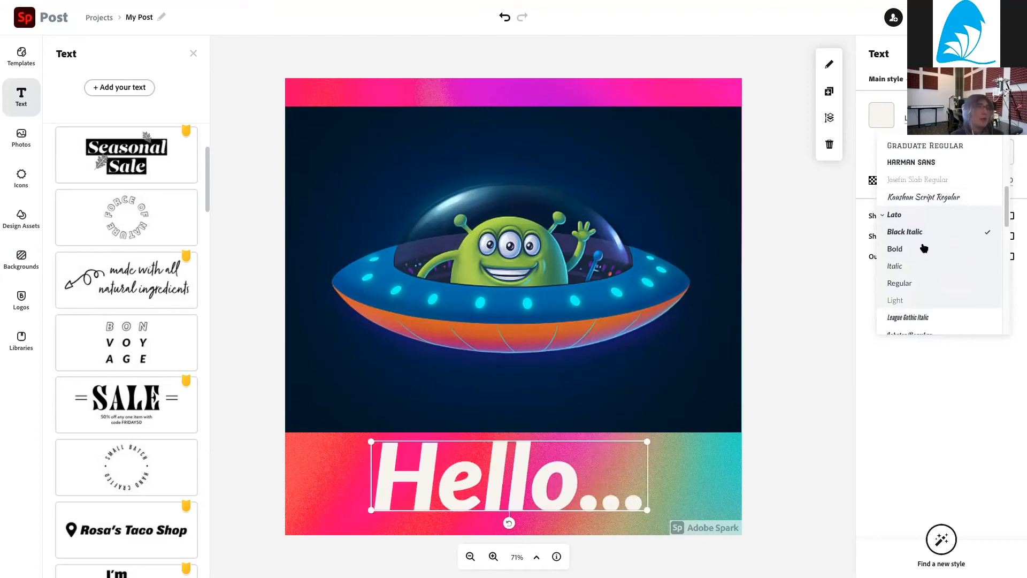
click(901, 251)
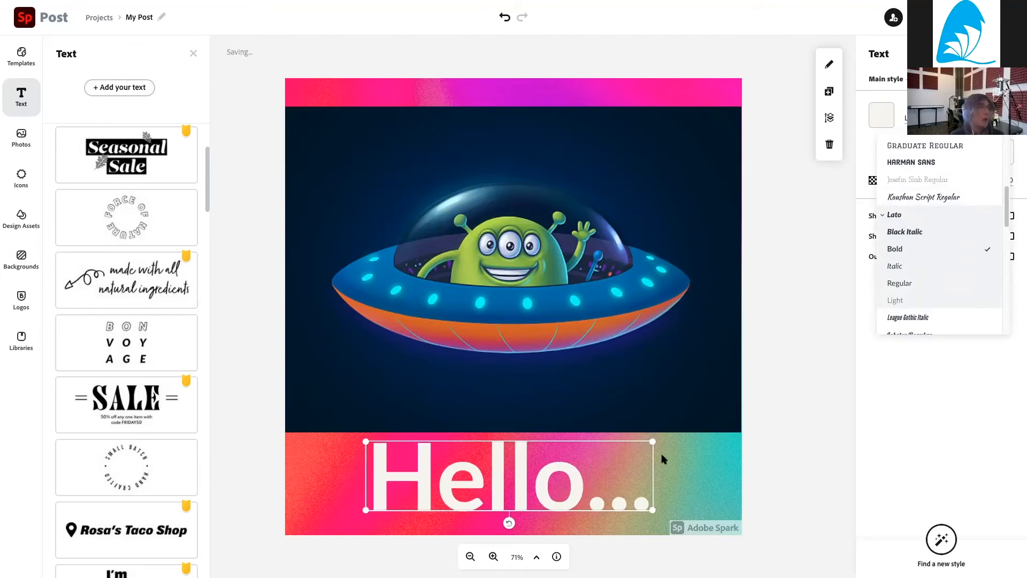
click(881, 115)
scroll(927, 288, down, 10)
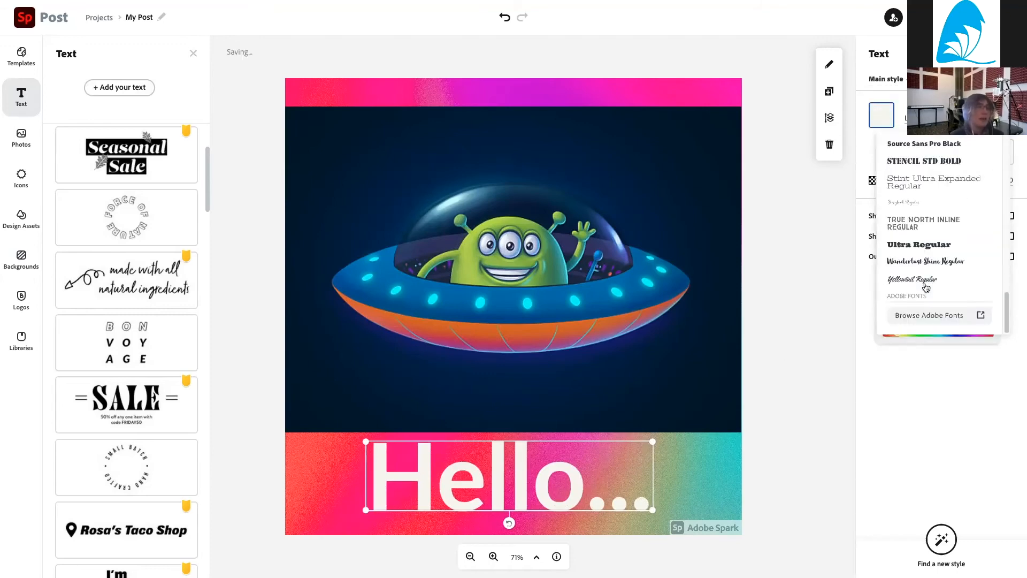
scroll(890, 248, up, 8)
click(934, 144)
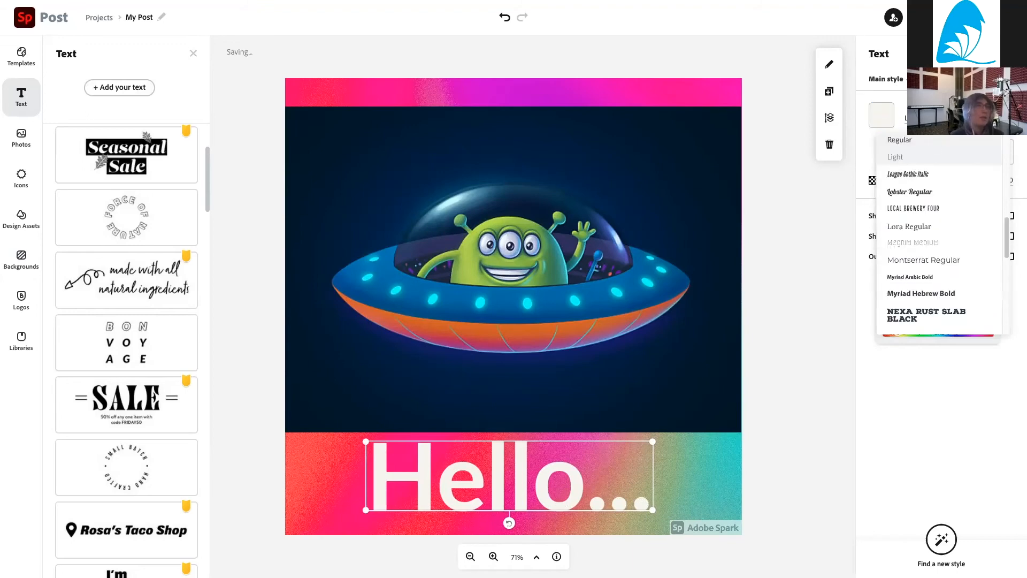
- Recolour the "Hello..." text with the cyan sampled from one of the flying saucer's lights
click(881, 118)
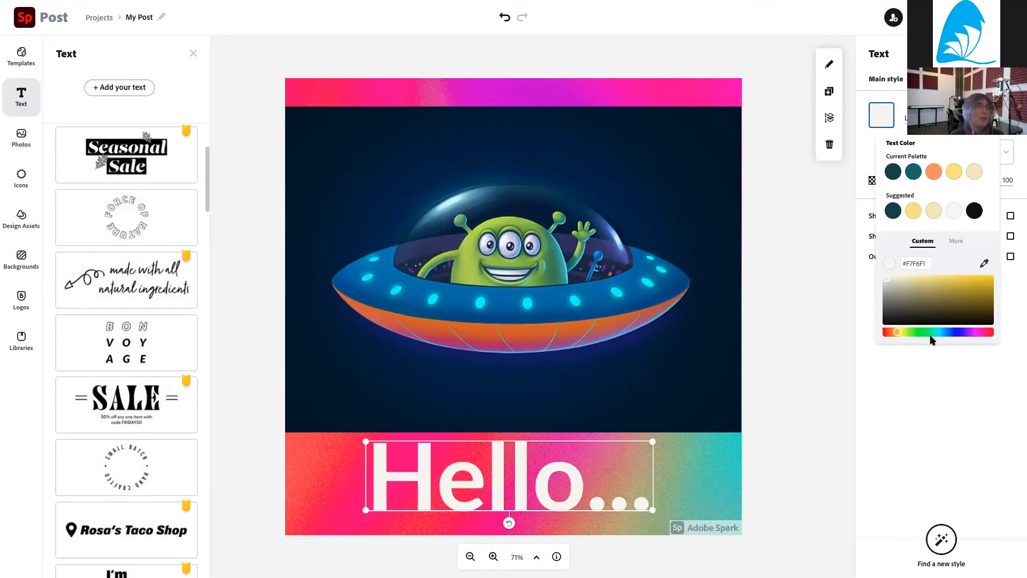
click(984, 264)
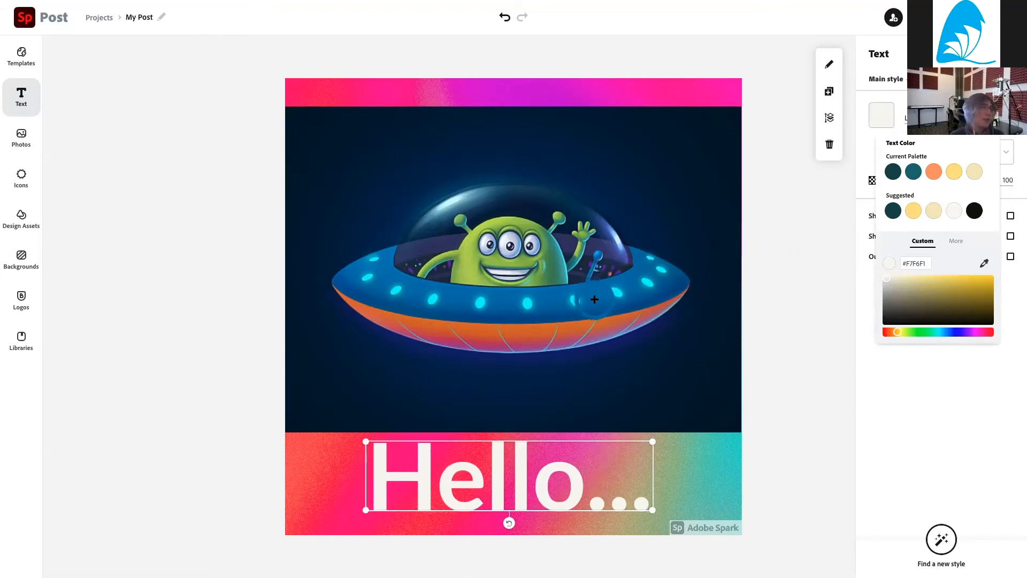
click(572, 300)
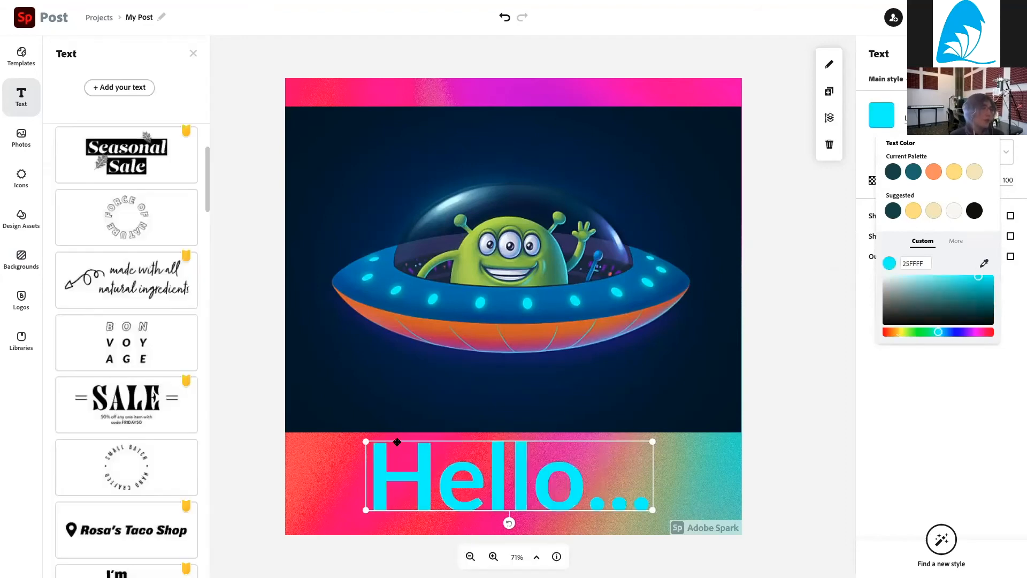
- Enlarge the "Hello..." text to about 80% of the canvas width and apply the curved layout that bows downward
drag(364, 441, 332, 434)
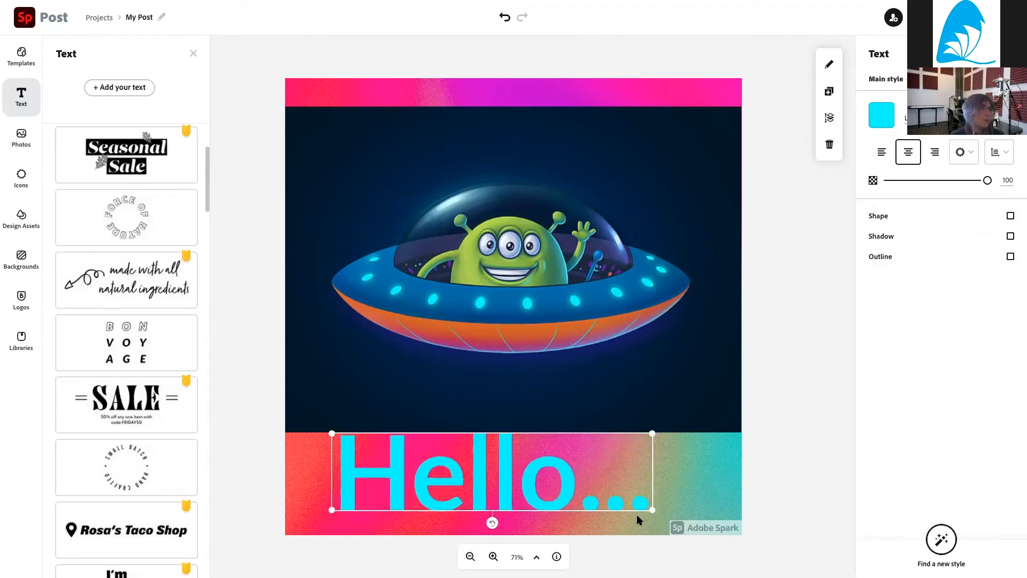
drag(652, 509, 702, 518)
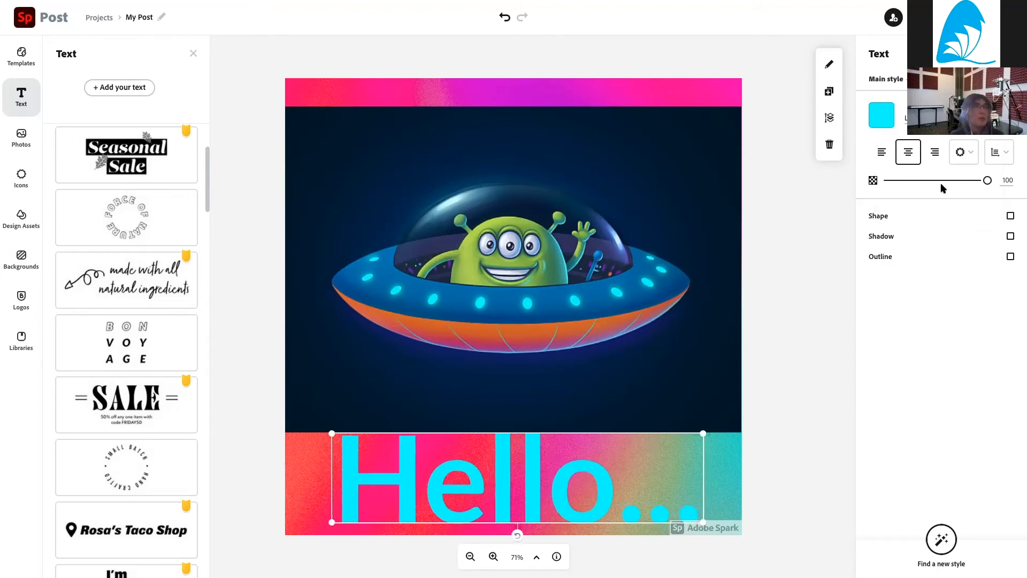
click(964, 153)
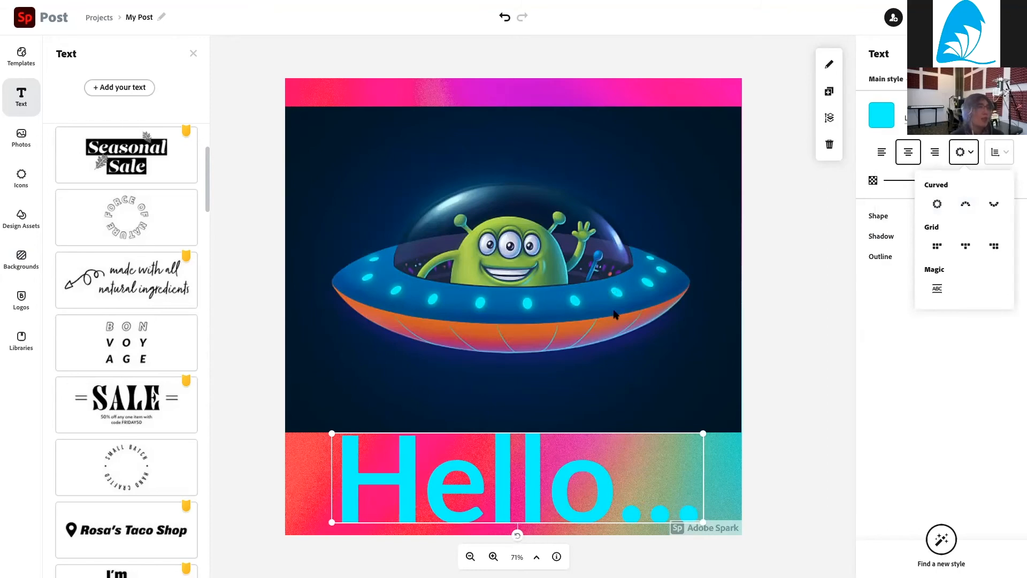
click(993, 205)
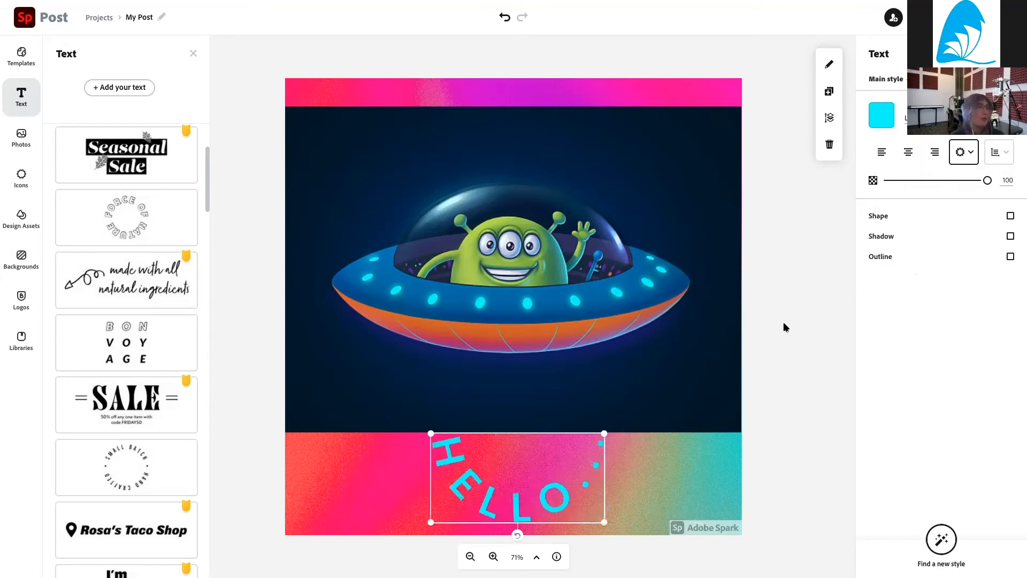
- Move the curved text directly beneath the flying saucer and enlarge it to about 60% of the canvas width
drag(586, 479, 509, 386)
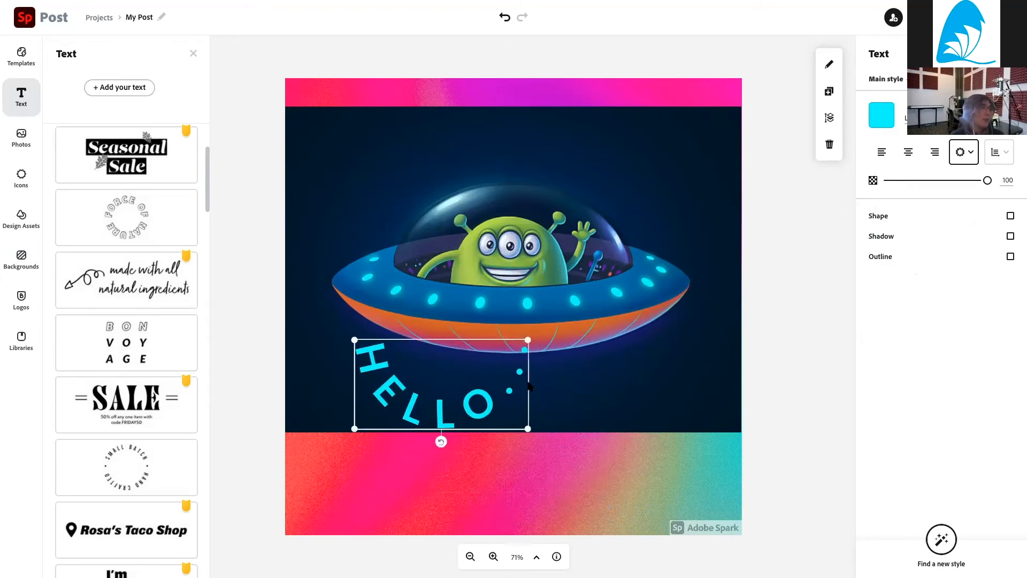
drag(536, 384, 591, 382)
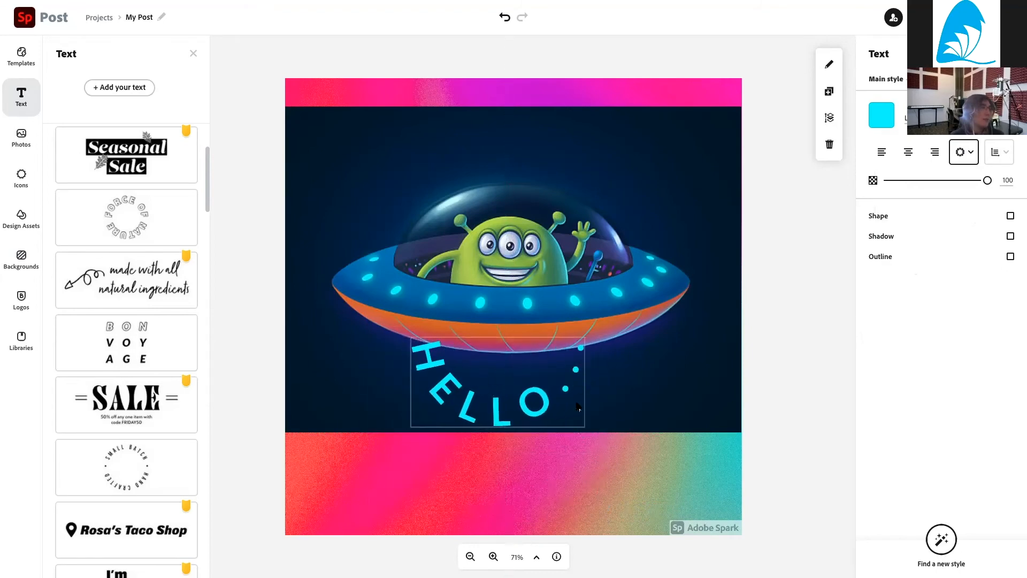
drag(583, 426, 716, 484)
drag(593, 432, 527, 432)
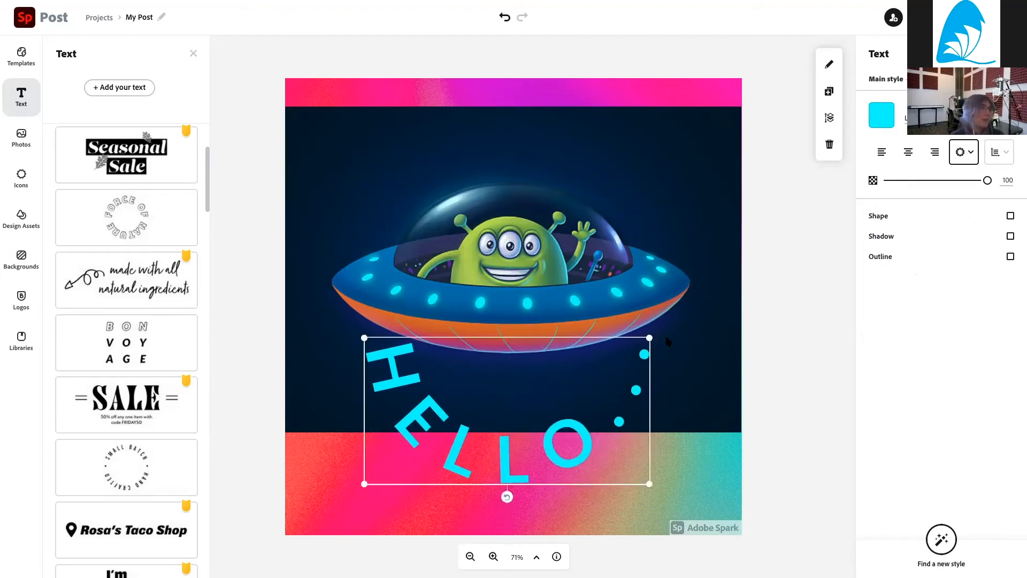
click(665, 409)
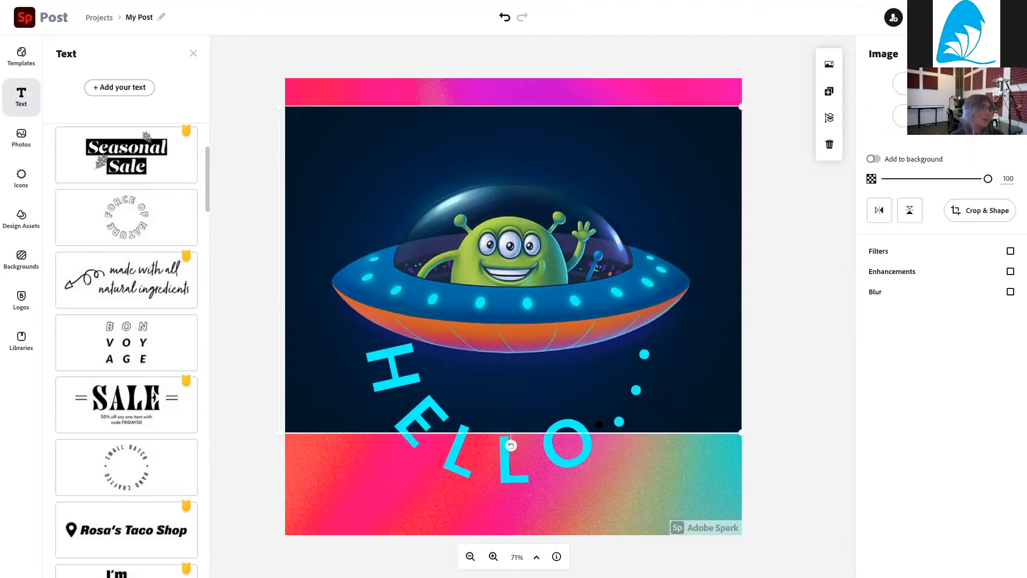
click(600, 432)
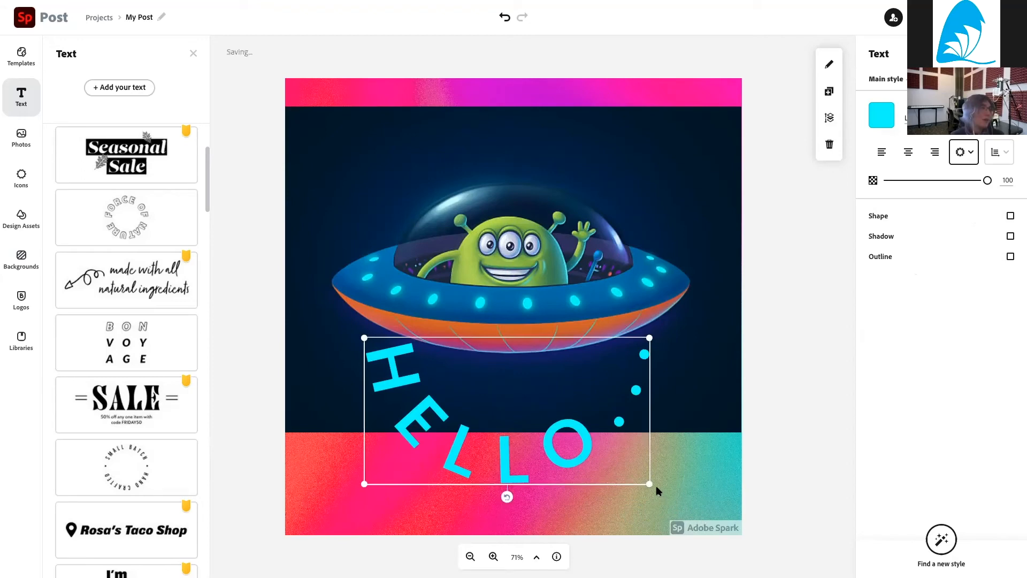
- Enlarge the curved text to about 80% of the canvas width and centre it horizontally below the flying saucer
drag(643, 485, 720, 542)
mouse_move(593, 463)
mouse_down()
mouse_move(554, 466)
mouse_move(578, 464)
mouse_up()
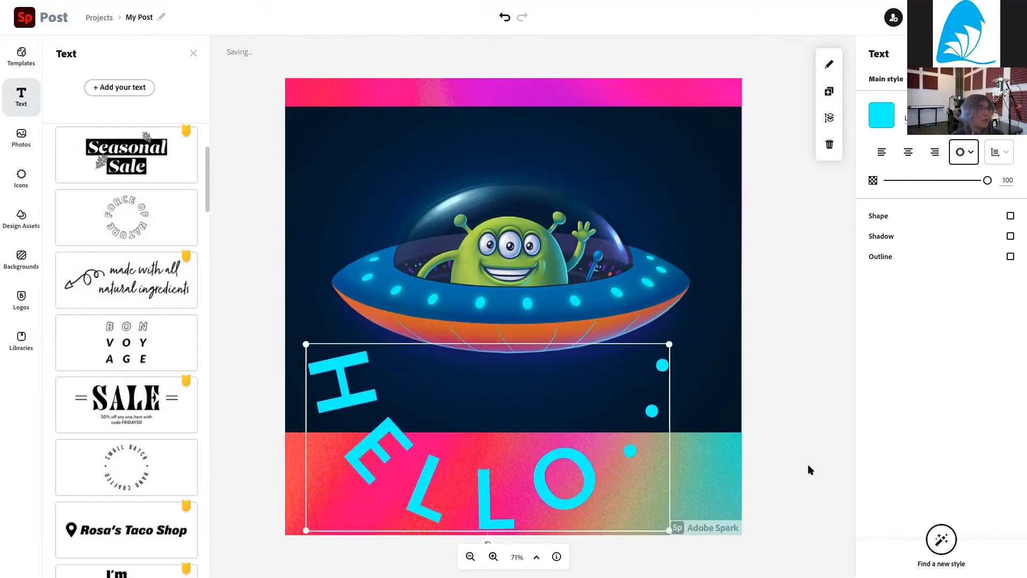
click(759, 453)
drag(619, 451, 629, 456)
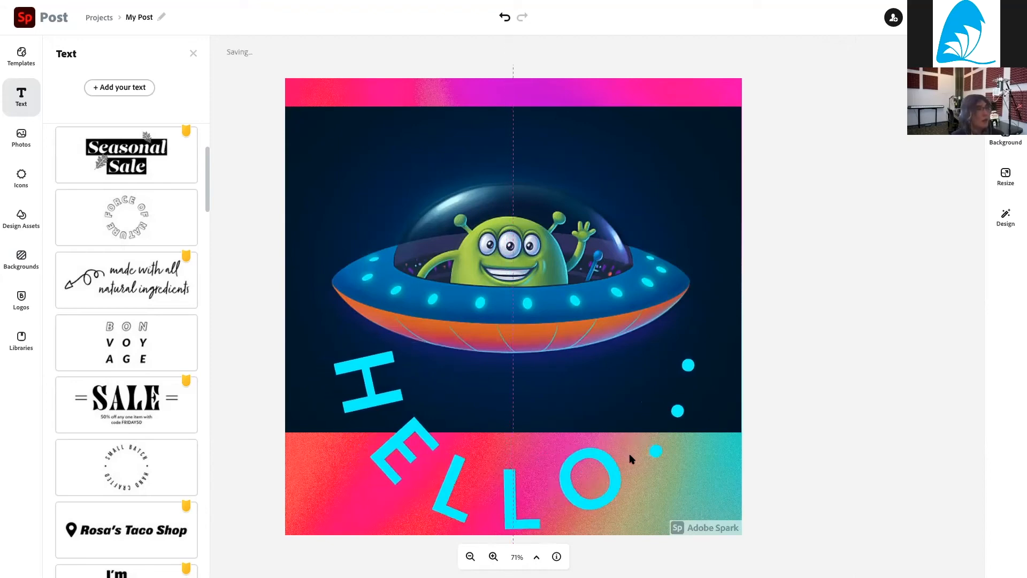
drag(694, 450, 695, 449)
click(808, 415)
- Review the curved, grid and magic layout options for the text, and close them without choosing another
click(616, 470)
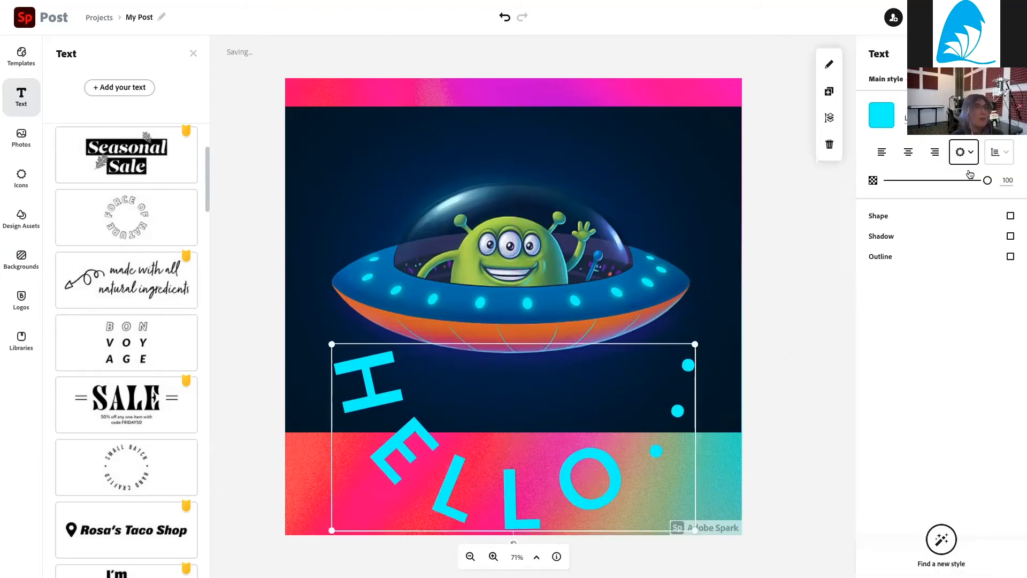
click(968, 150)
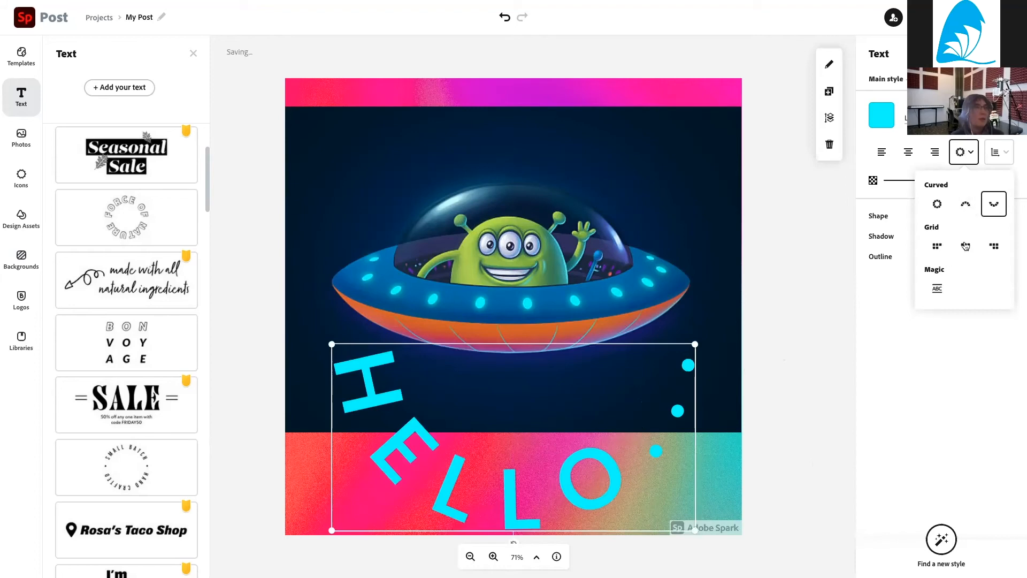
click(751, 68)
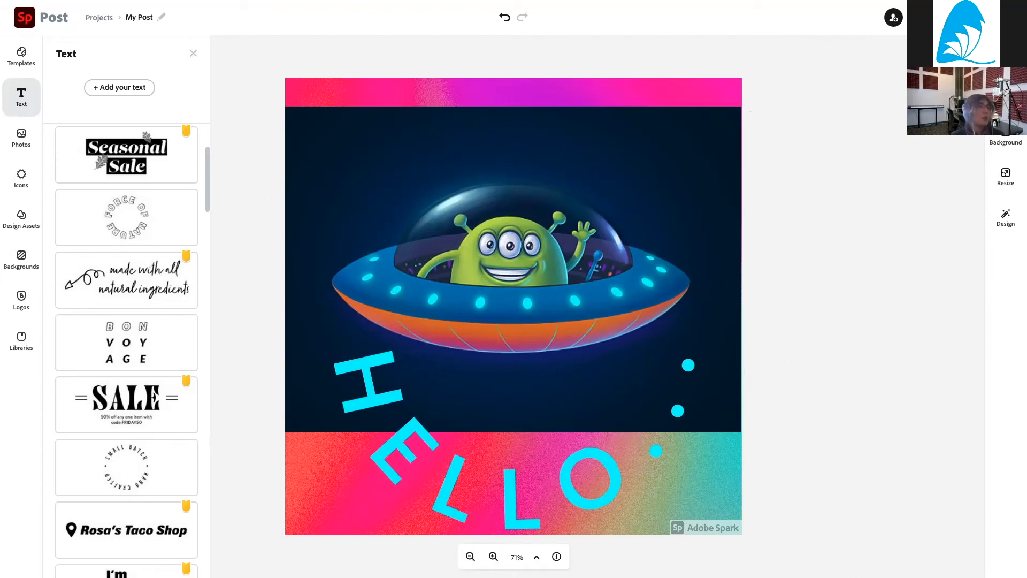
- Download the finished alien post as a JPG file
click(894, 17)
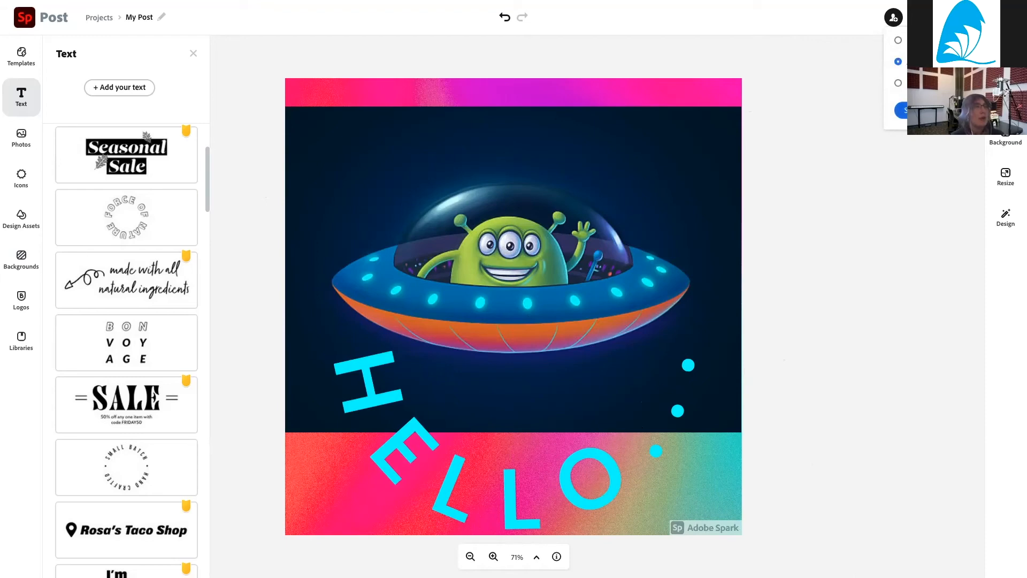
click(845, 212)
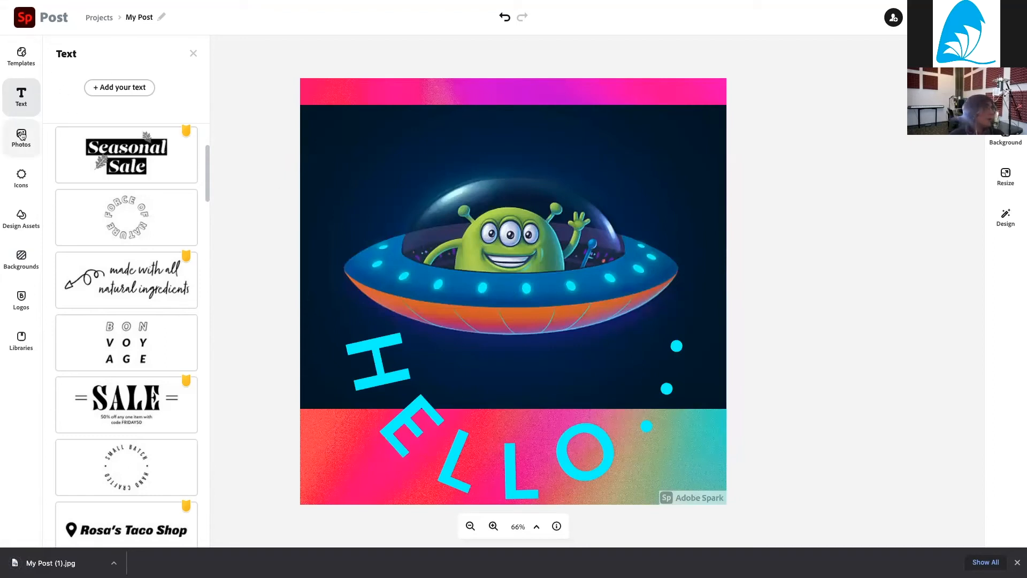
- Return to the home page, start a new photo collage and upload alien-1572176.jpg to it
click(32, 20)
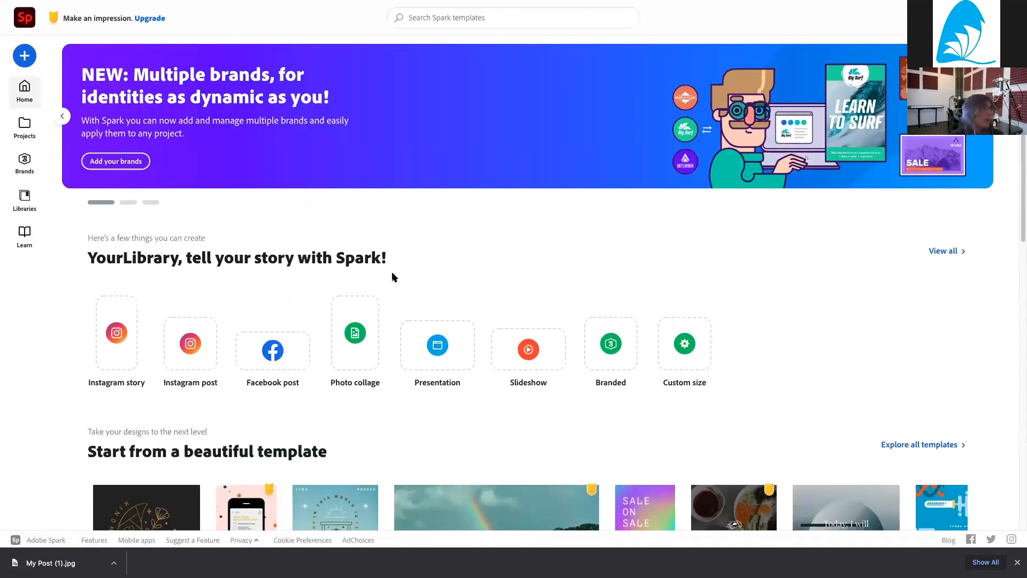
click(367, 354)
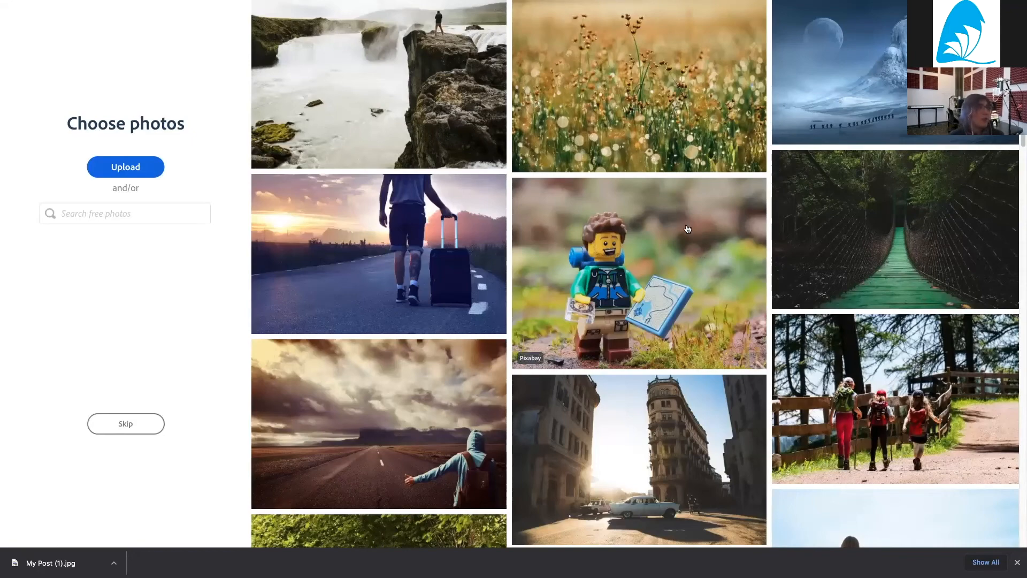
scroll(687, 229, down, 15)
scroll(687, 229, up, 15)
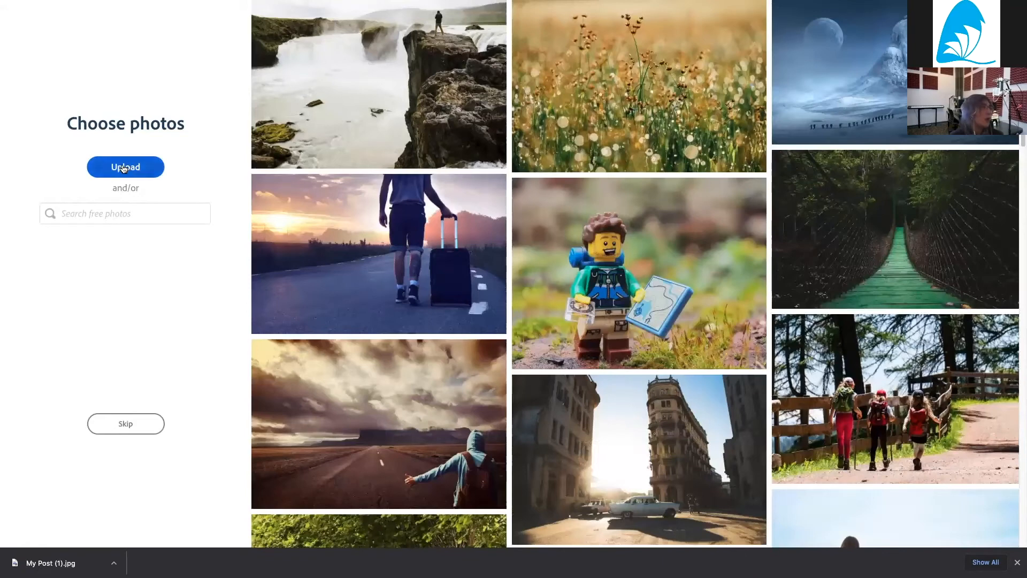
click(123, 168)
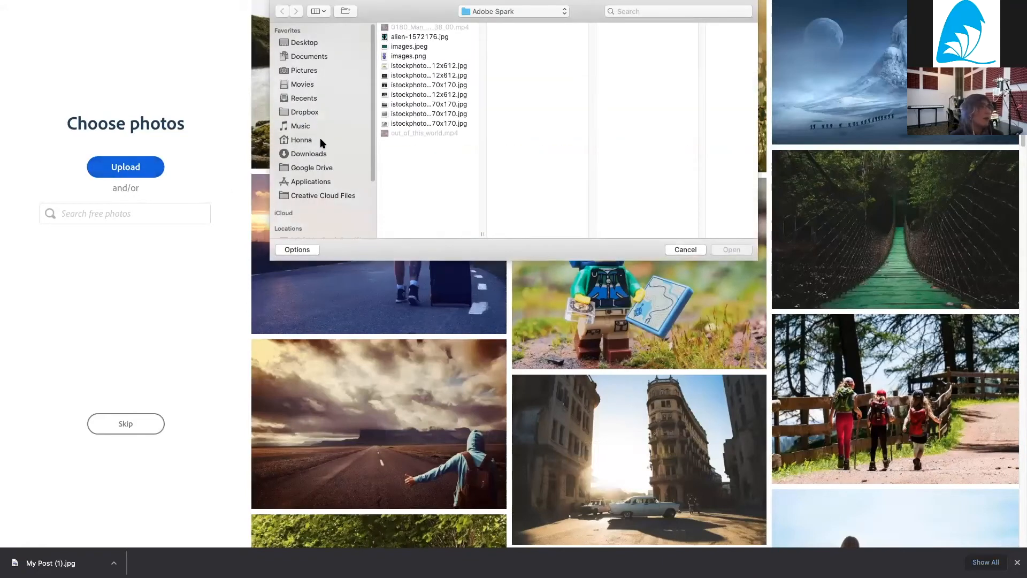
click(435, 37)
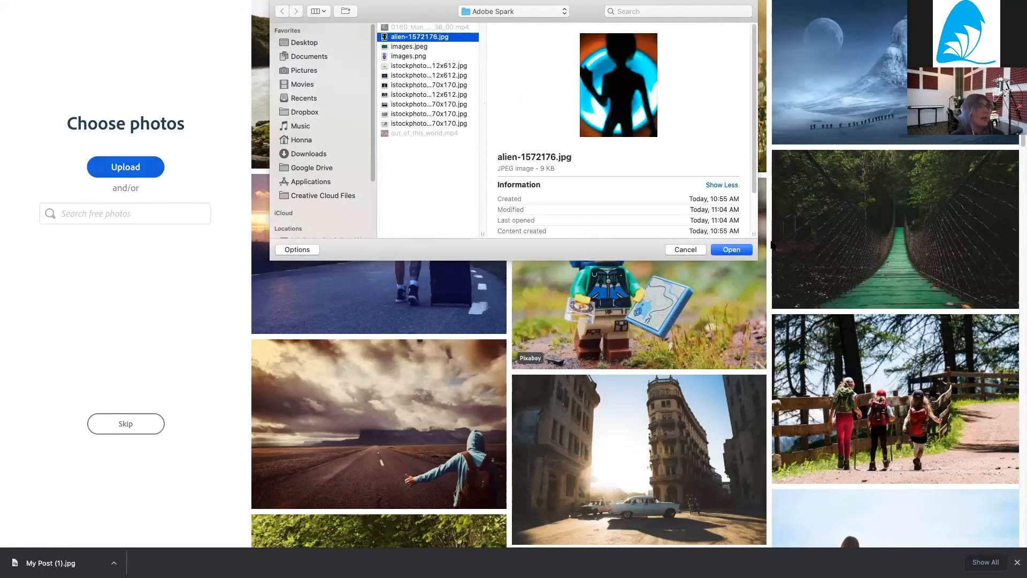
click(736, 251)
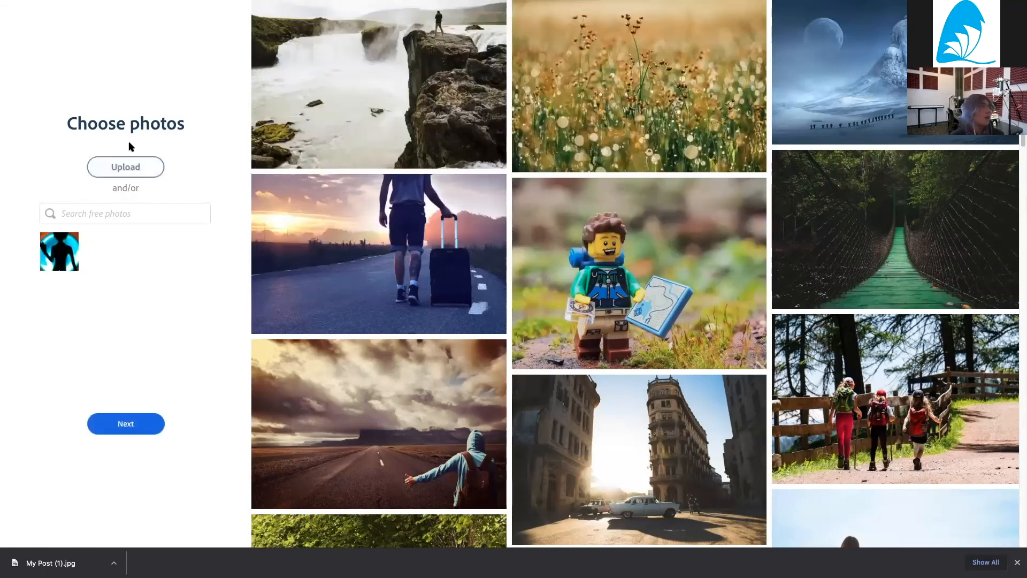
click(133, 174)
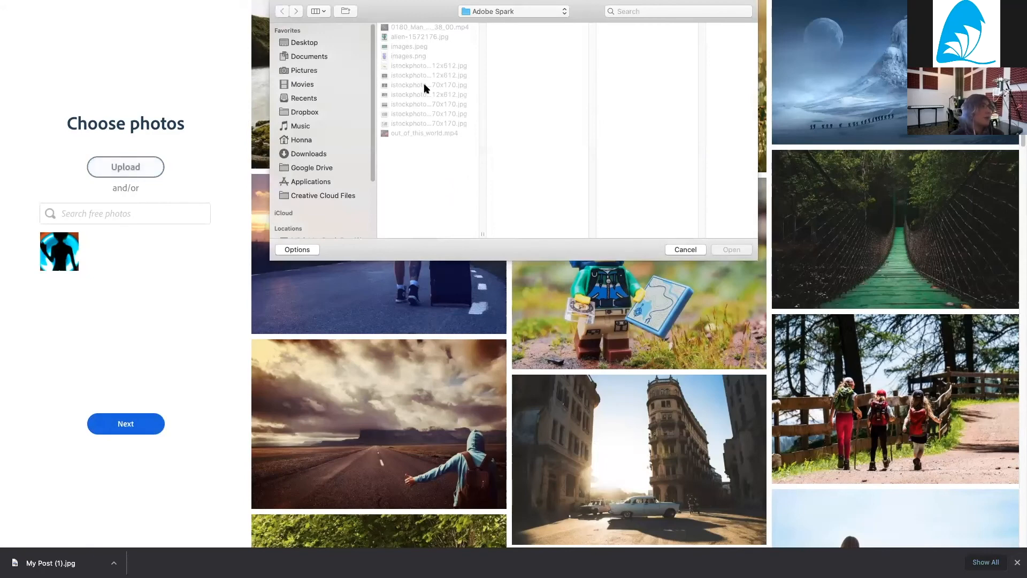
click(419, 47)
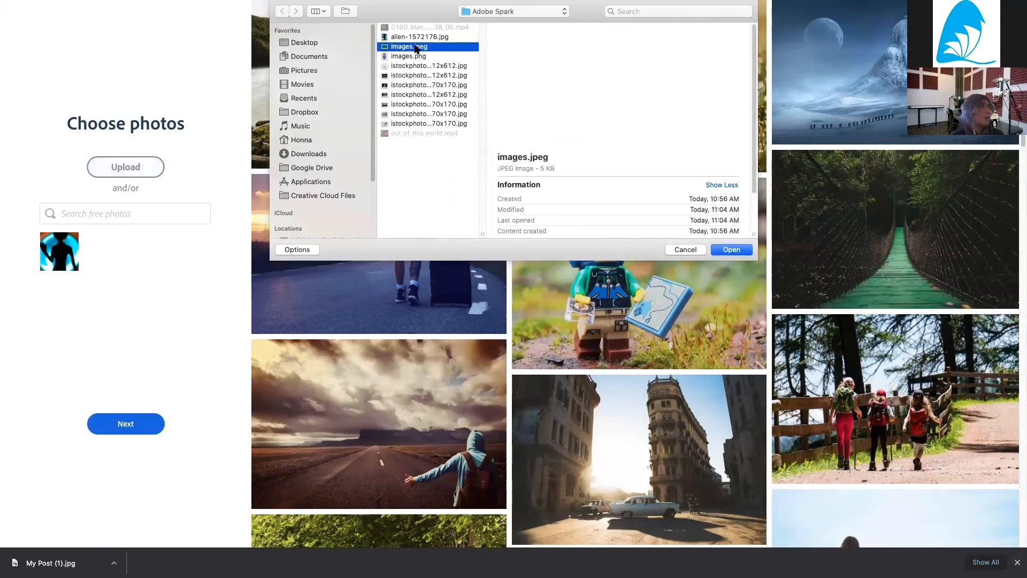
click(731, 249)
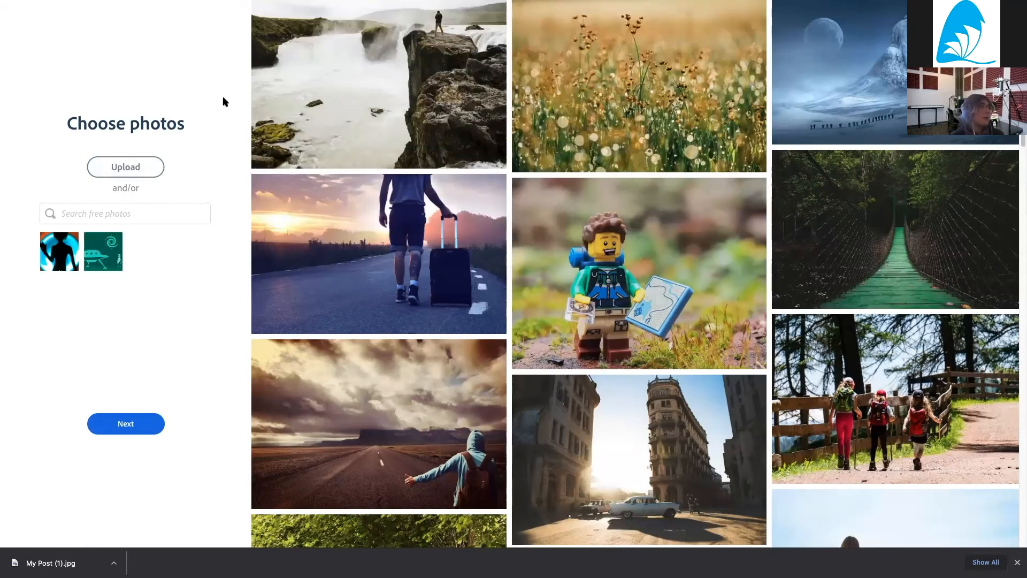
click(130, 163)
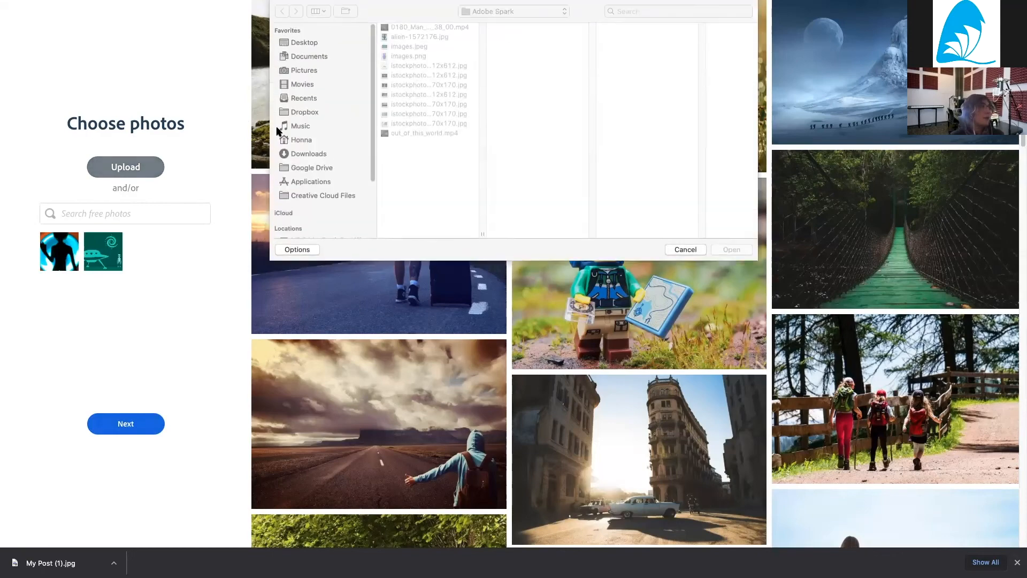
click(407, 105)
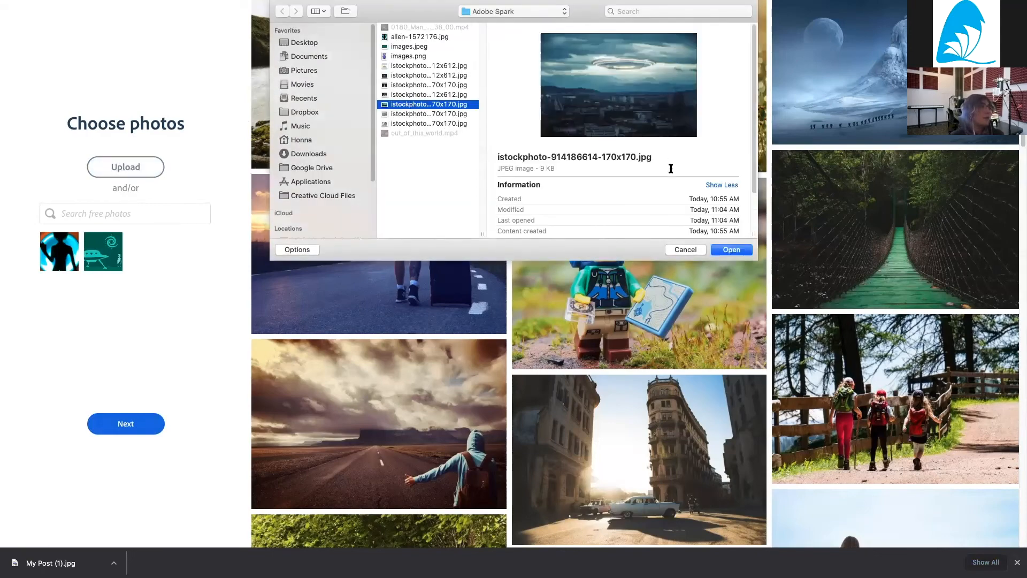
click(726, 249)
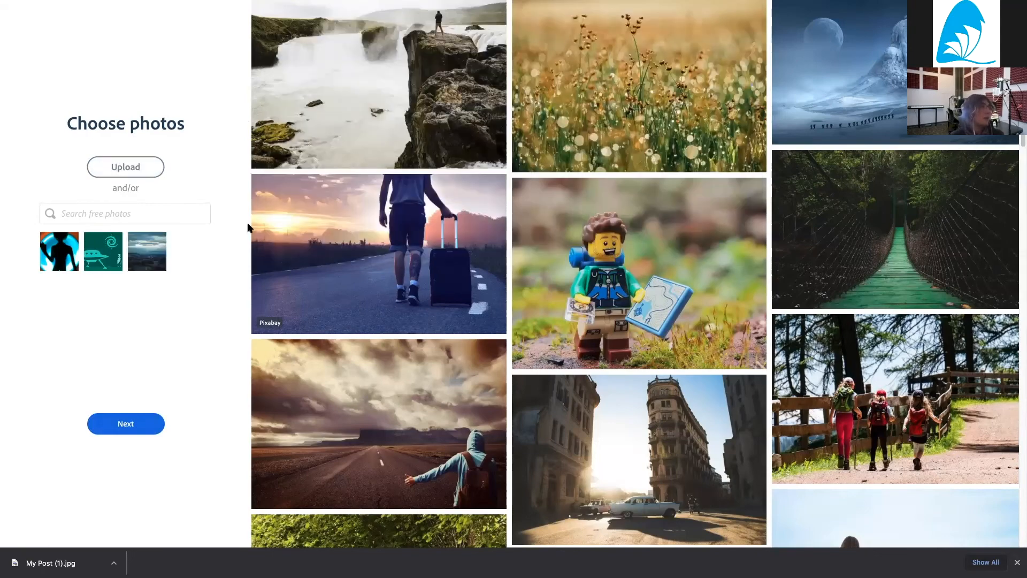
- Search the free photos for "alien" and add the starry purple sky photo with the lone tree
click(159, 205)
text(alien)
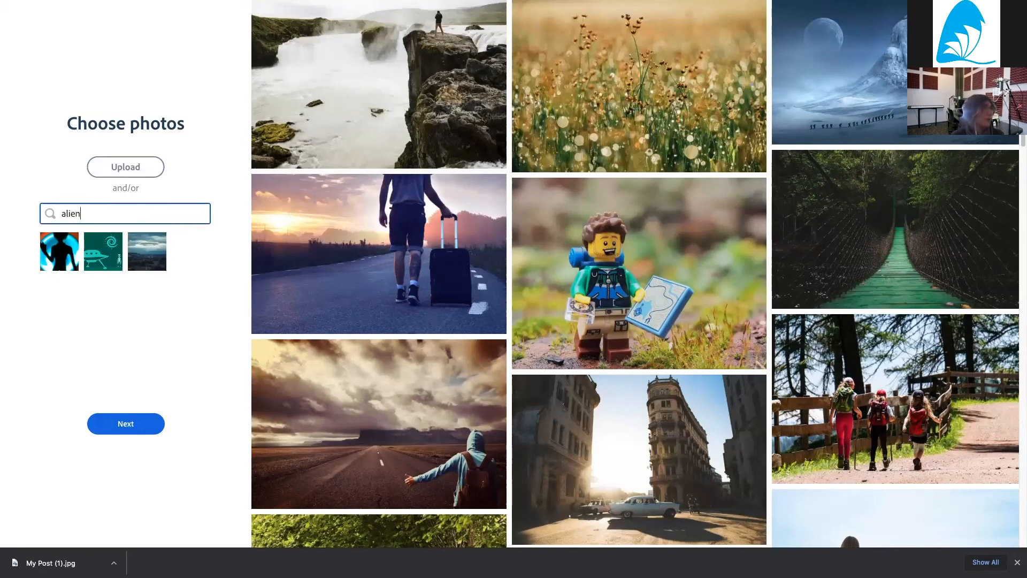
click(52, 215)
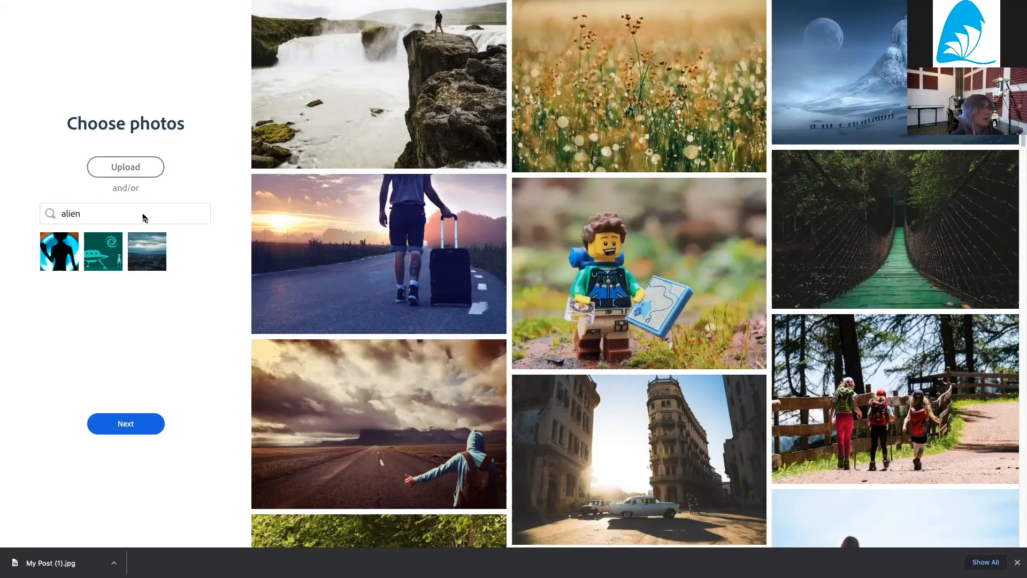
scroll(344, 259, down, 5)
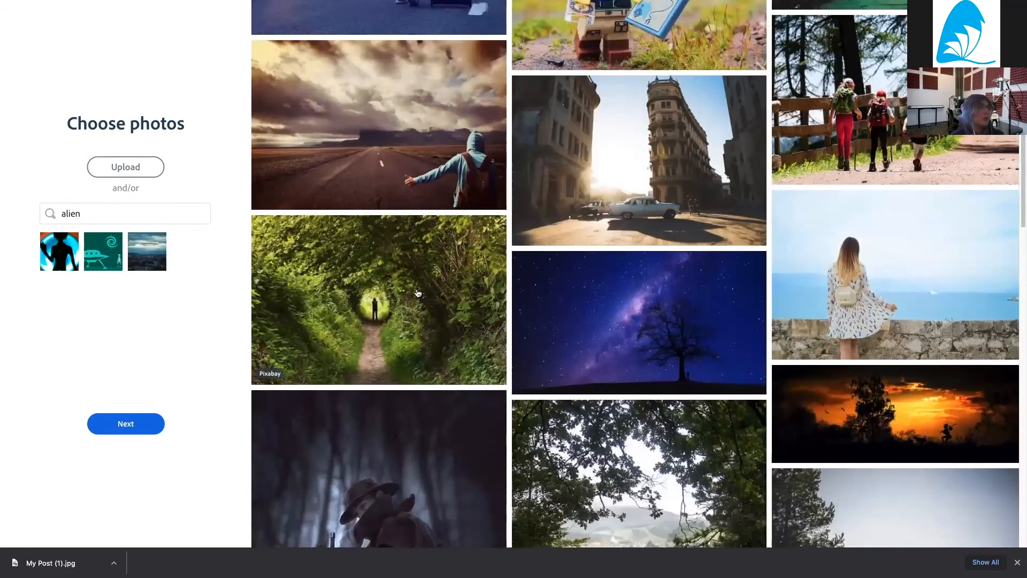
click(603, 321)
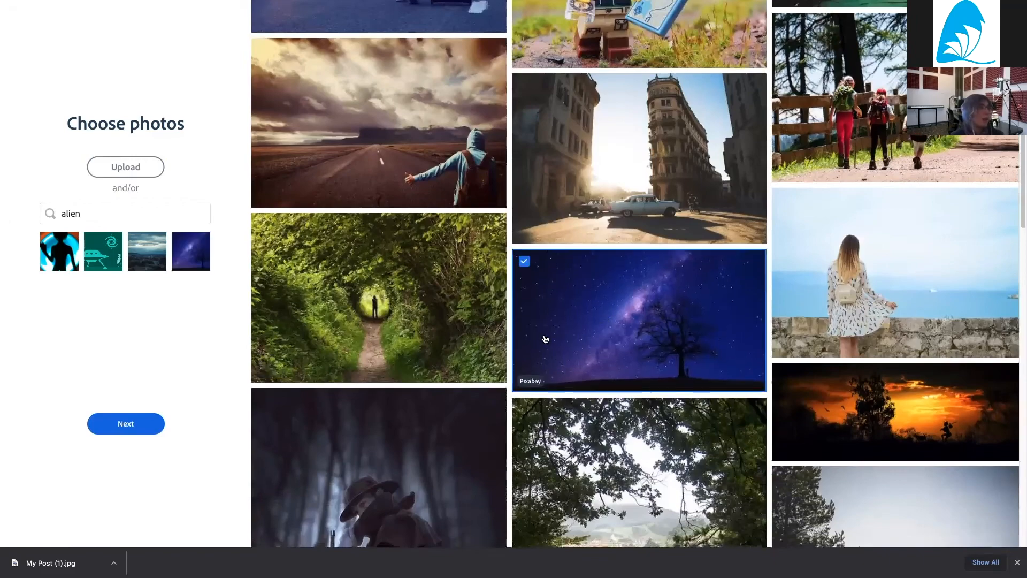
- Find the free photo of a dry grass field under a cloudy sky and add it to the collage photos
scroll(544, 339, down, 4)
scroll(545, 341, down, 10)
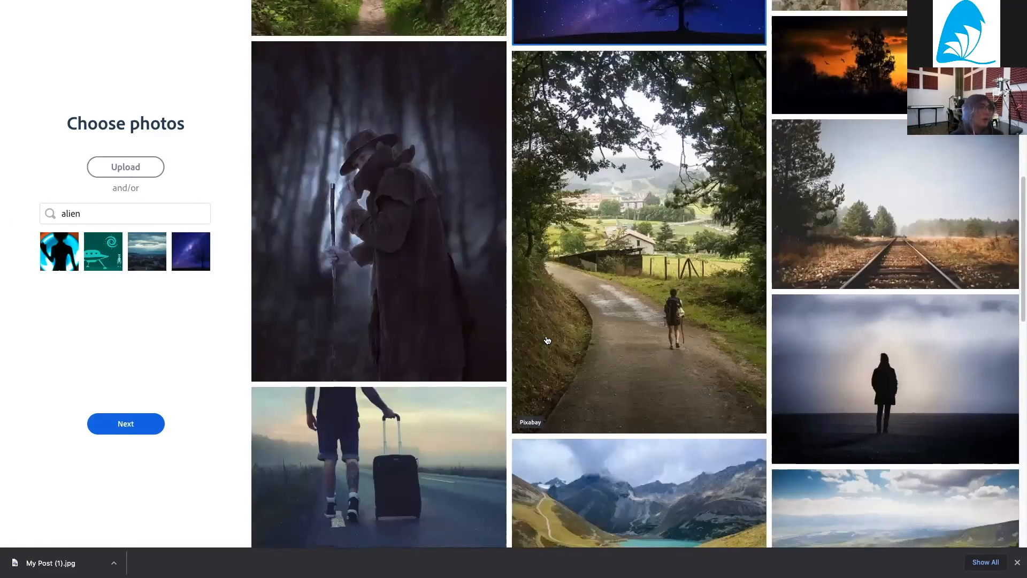
scroll(549, 340, down, 15)
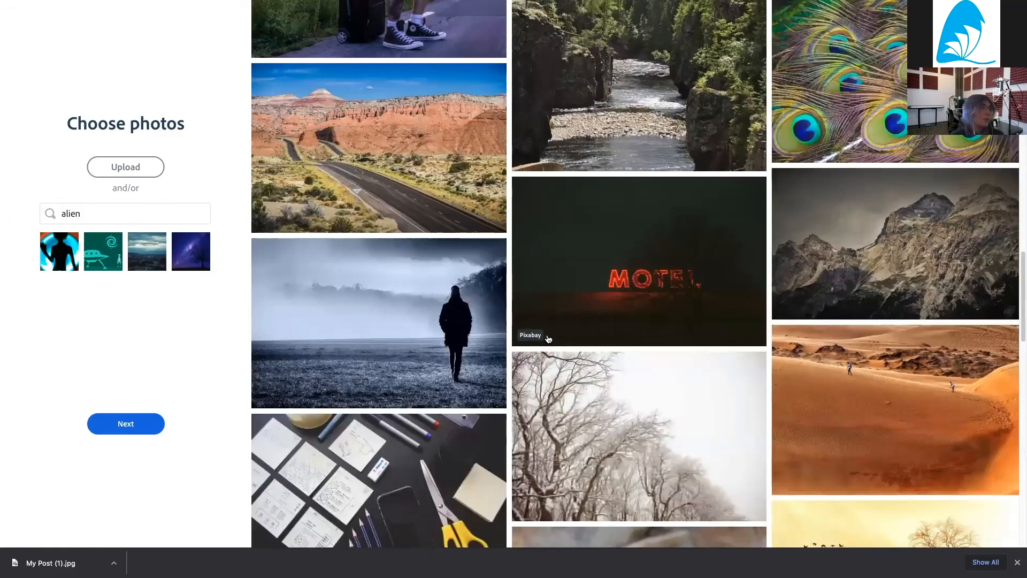
scroll(548, 339, down, 20)
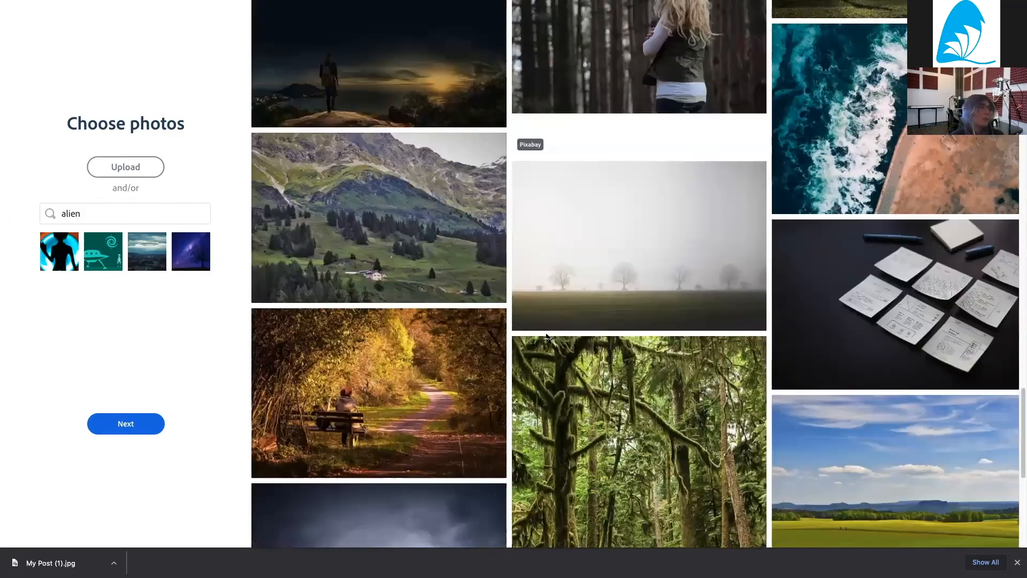
scroll(548, 339, down, 15)
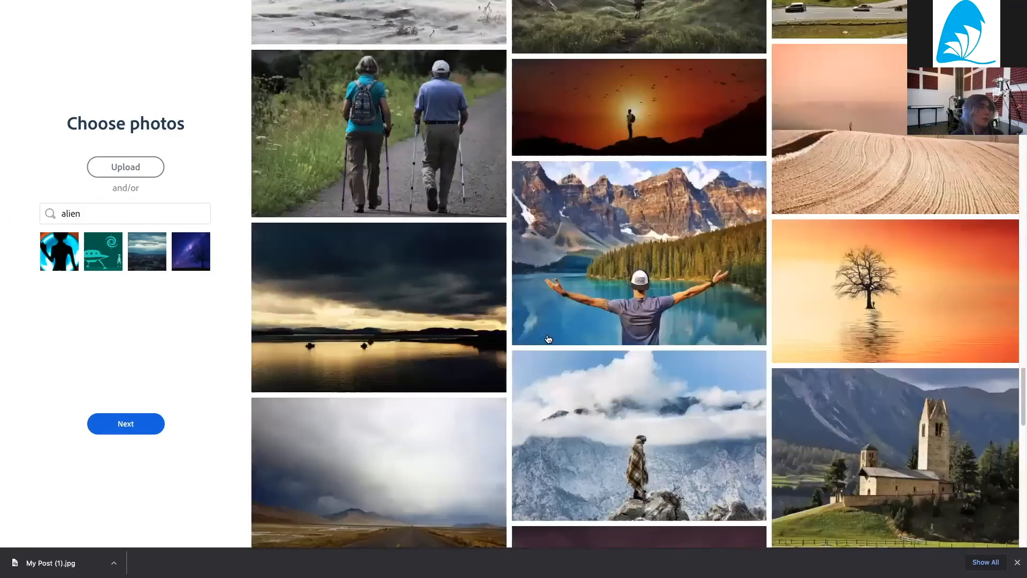
scroll(549, 340, down, 8)
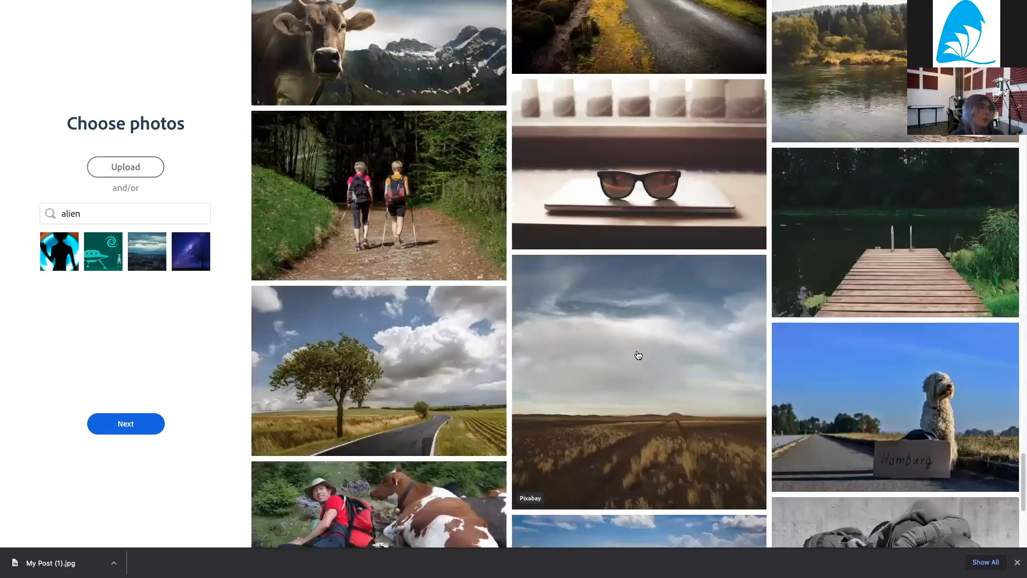
click(639, 354)
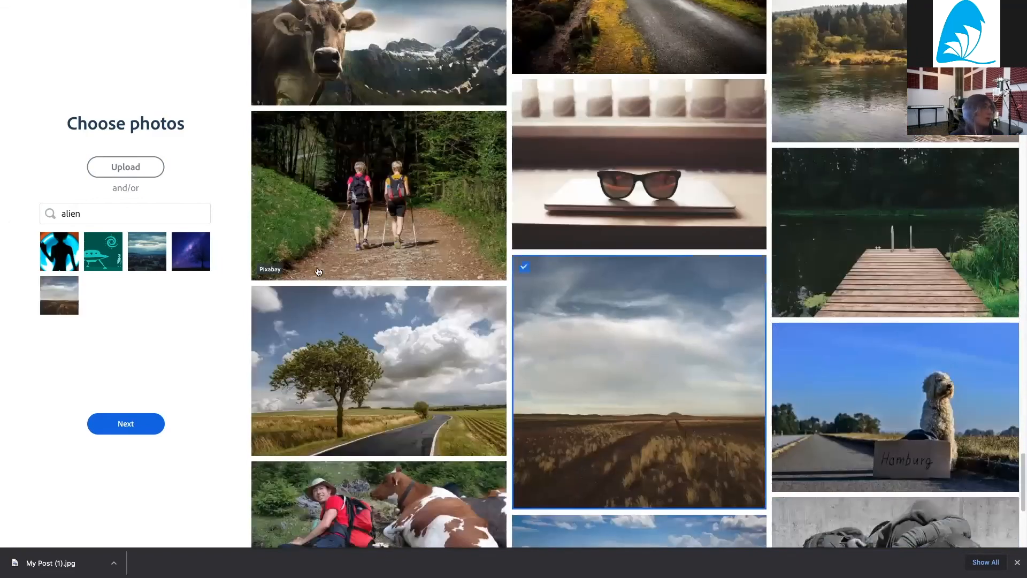
click(139, 175)
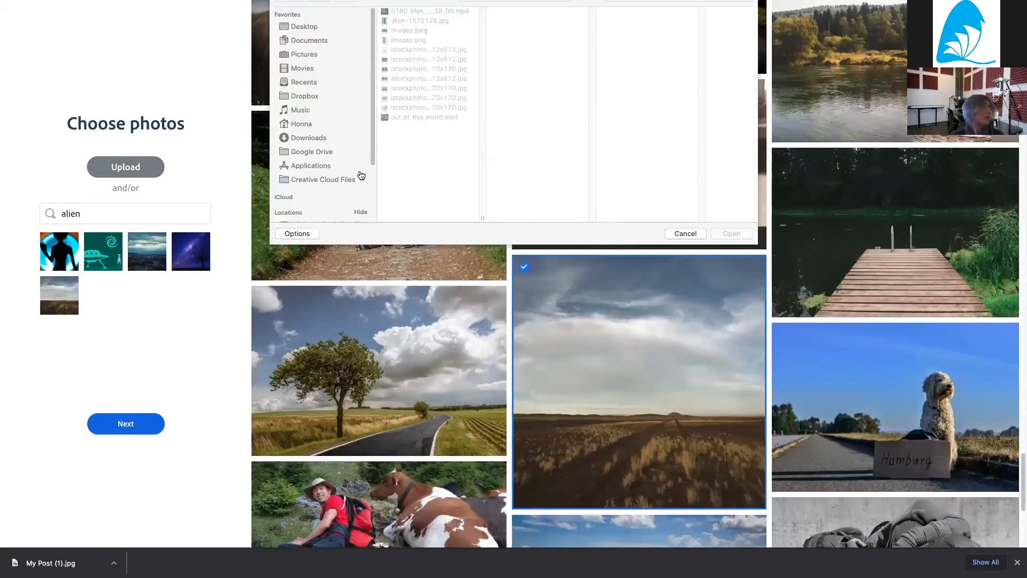
click(412, 122)
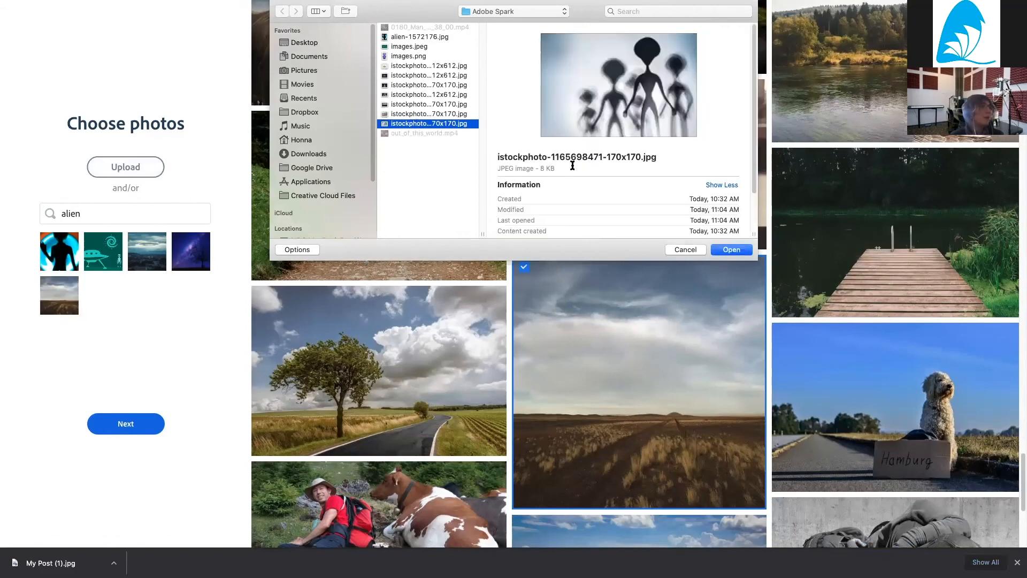
click(746, 251)
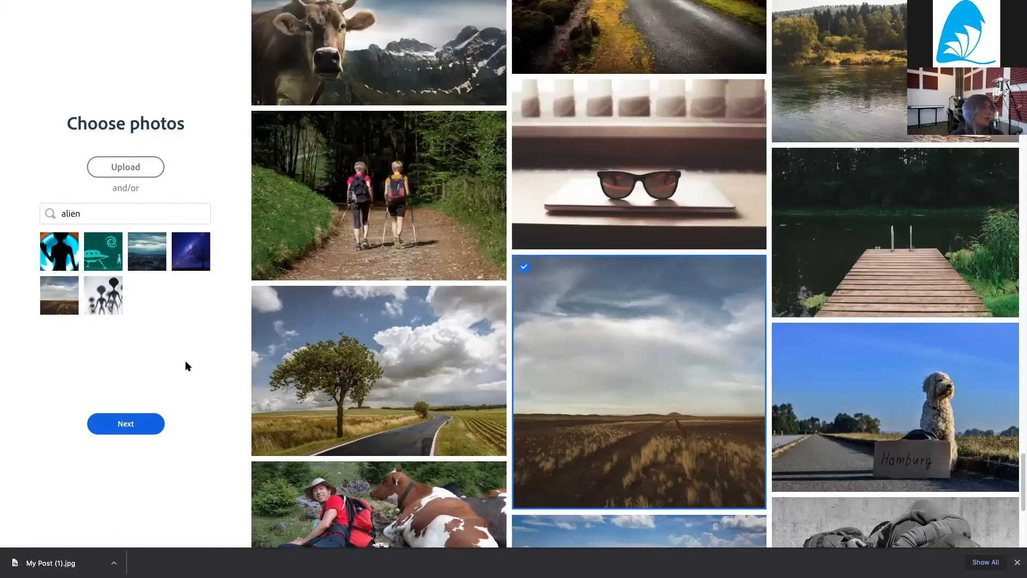
- Accept the chosen photos and create the collage in the Facebook size
click(140, 428)
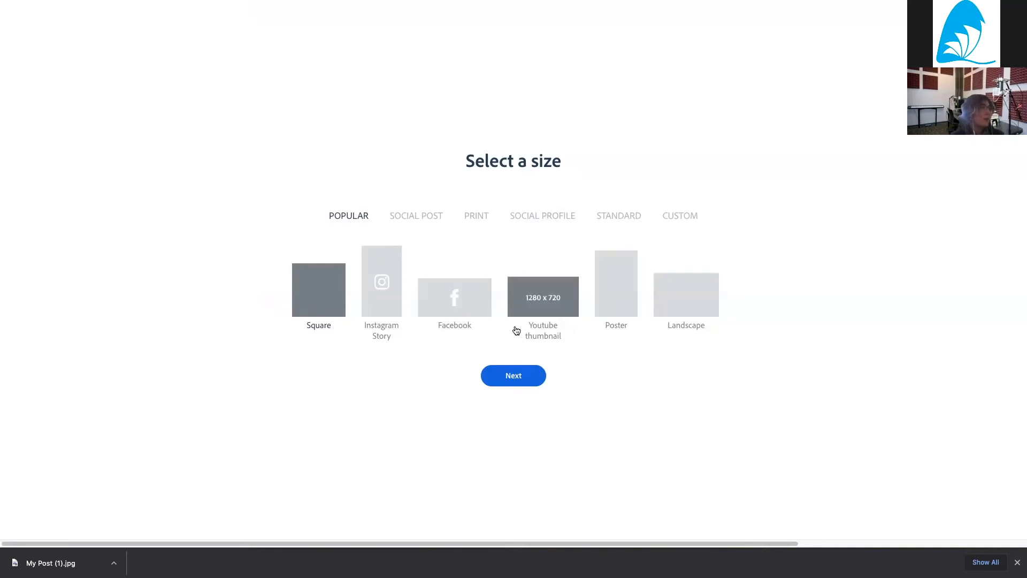
click(465, 315)
click(535, 378)
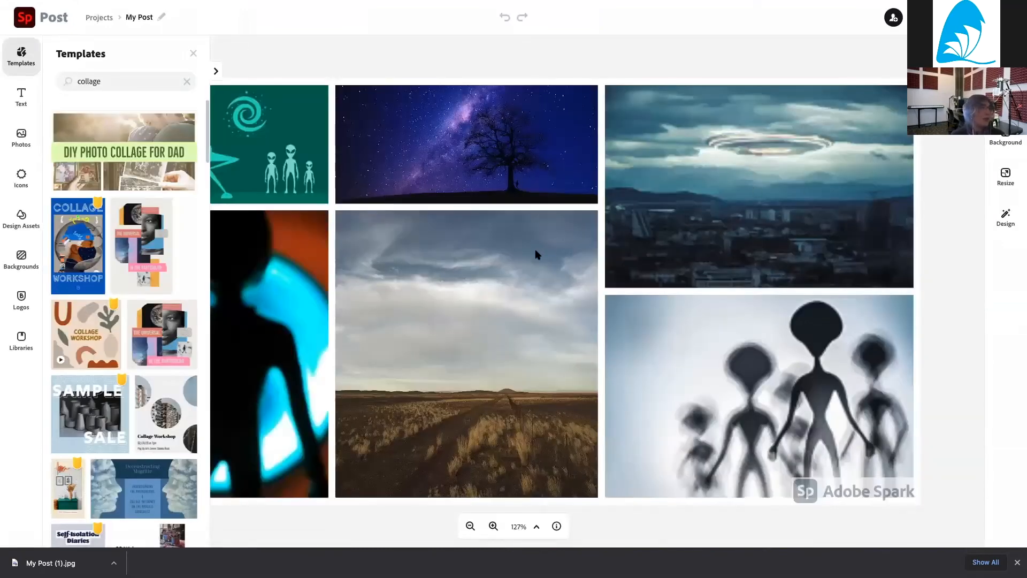
- Widen the collage's middle column slightly and lower the divider between the starry tree and grass field photos
click(583, 239)
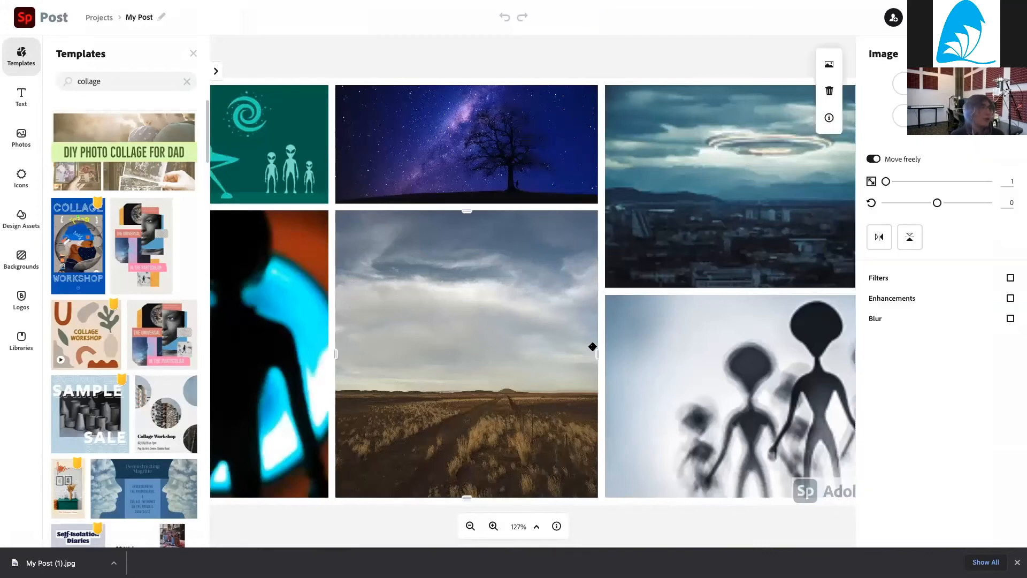
mouse_move(596, 355)
mouse_down()
mouse_move(503, 355)
mouse_move(605, 354)
mouse_up()
drag(473, 213, 471, 225)
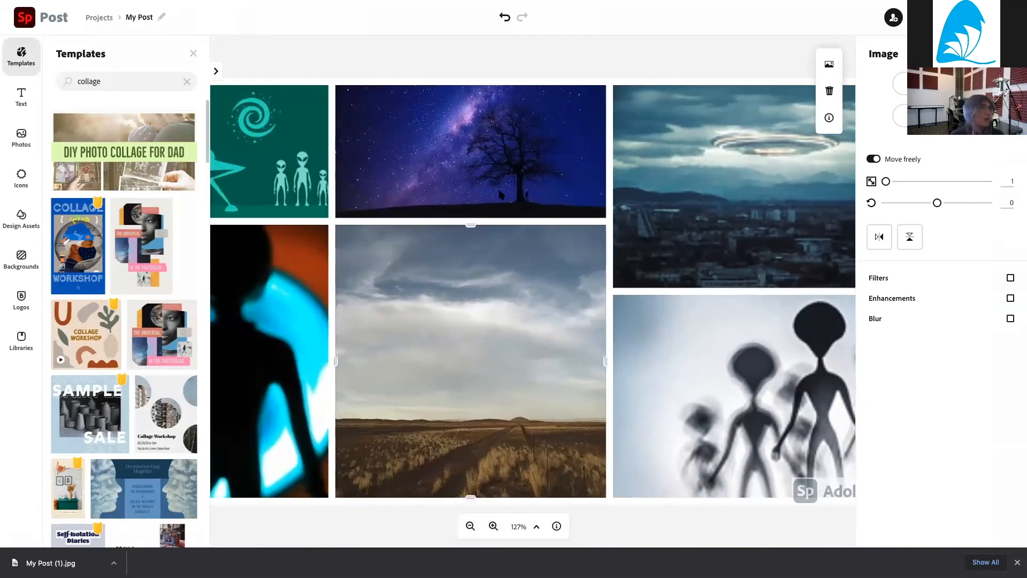
- Swap collage photos so the UFO city fills the upper middle cell, the starry tree the large middle cell and the field the upper right
drag(443, 188, 409, 189)
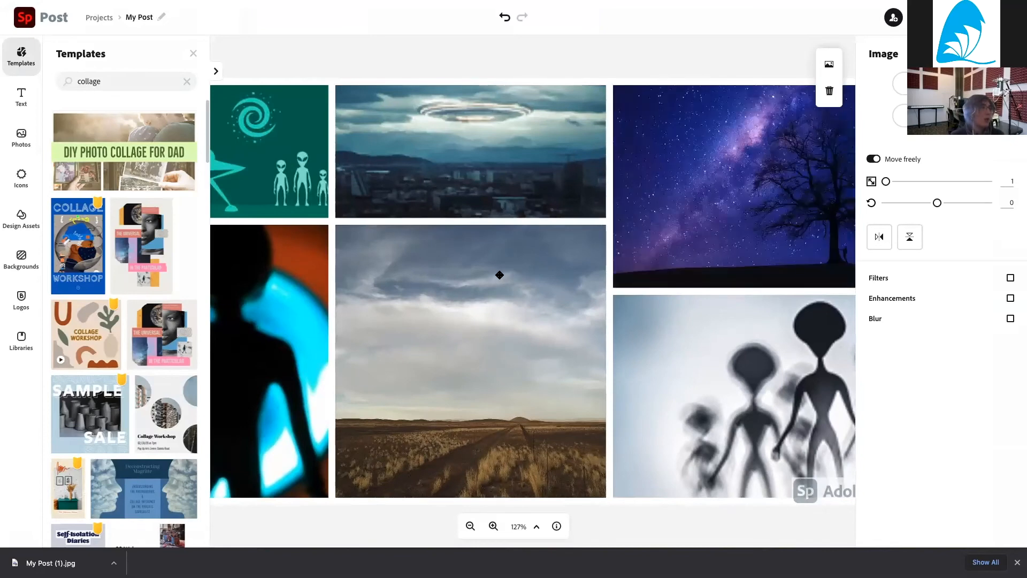
drag(593, 258, 579, 259)
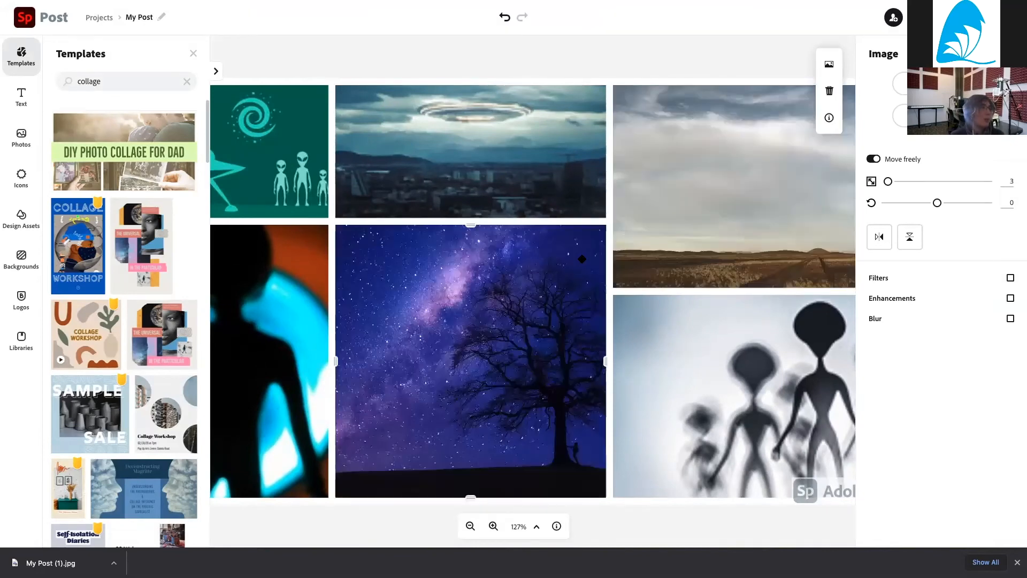
click(603, 220)
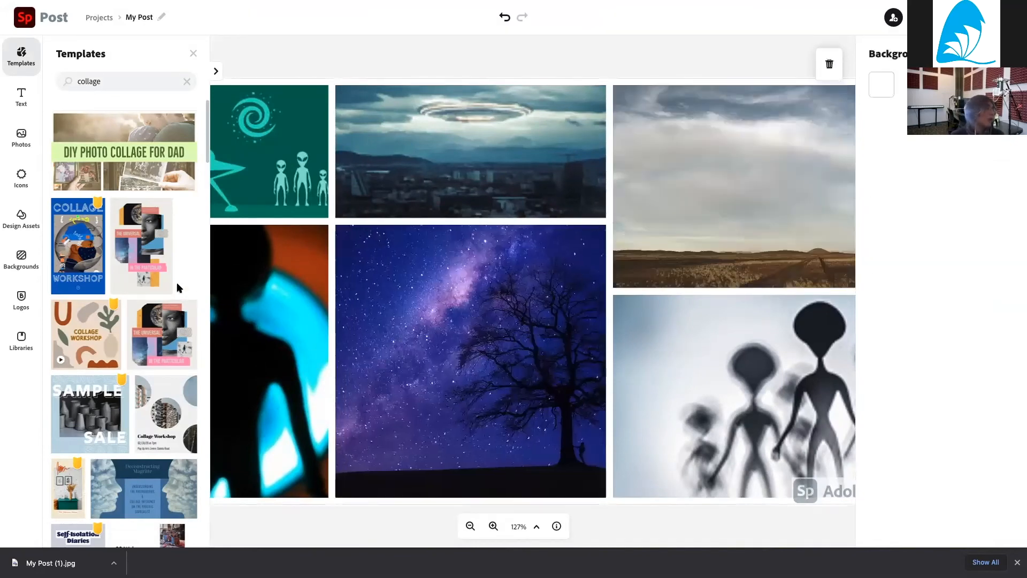
scroll(177, 286, down, 4)
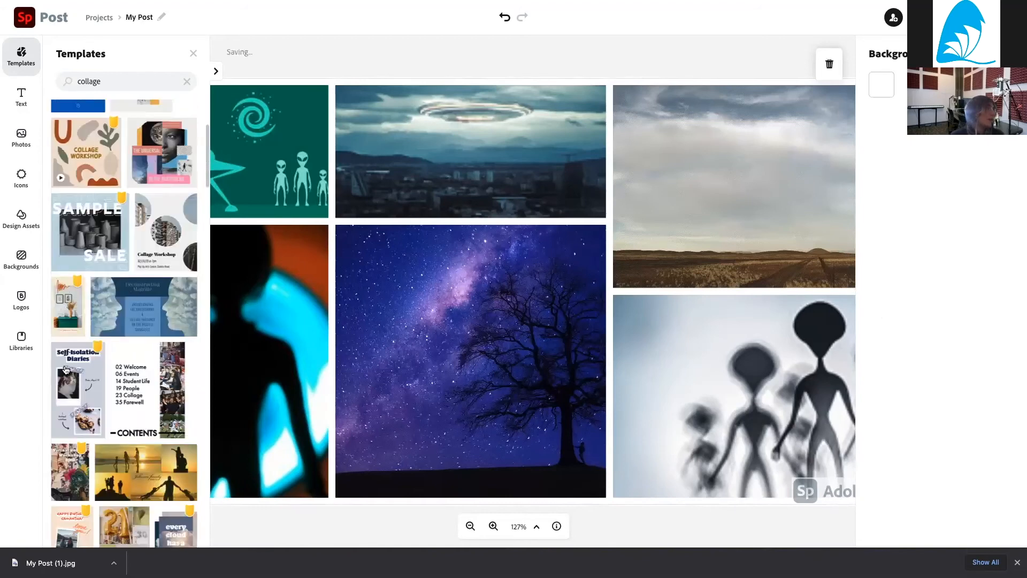
scroll(144, 430, up, 1)
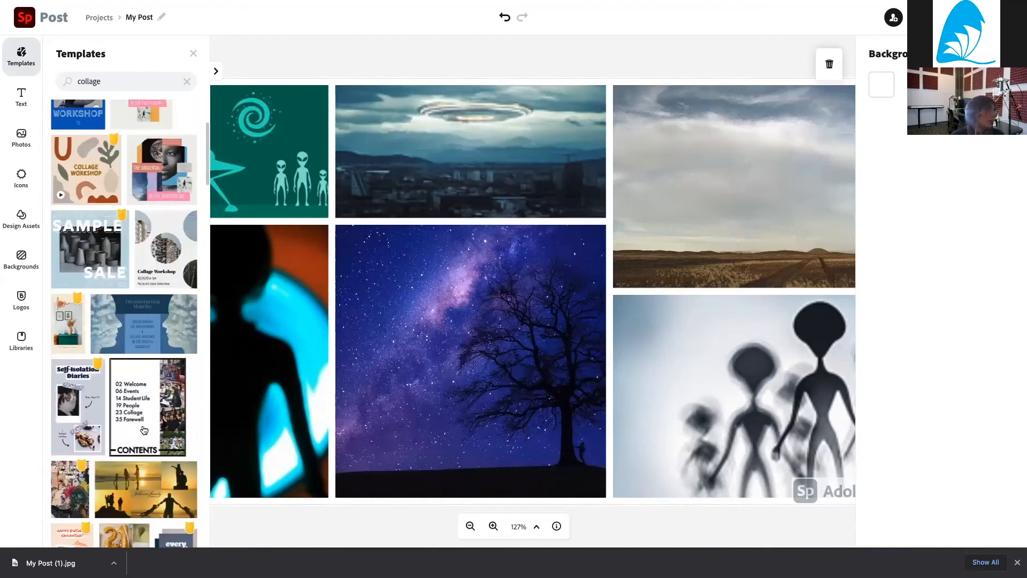
scroll(144, 430, up, 1)
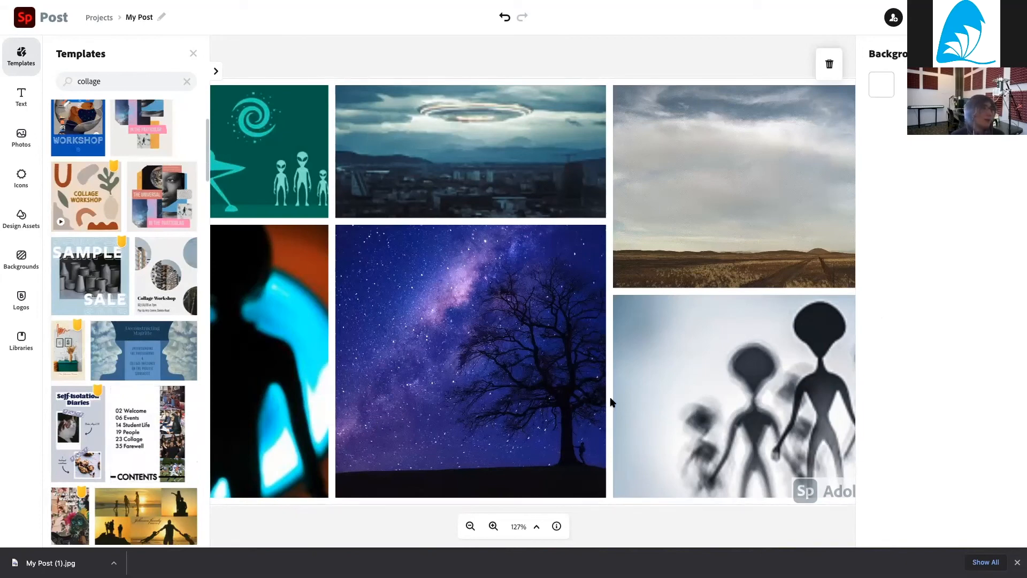
- Swap the alien silhouettes with the starry tree so the silhouettes fill the large middle cell, and widen the middle column slightly
drag(655, 423, 633, 397)
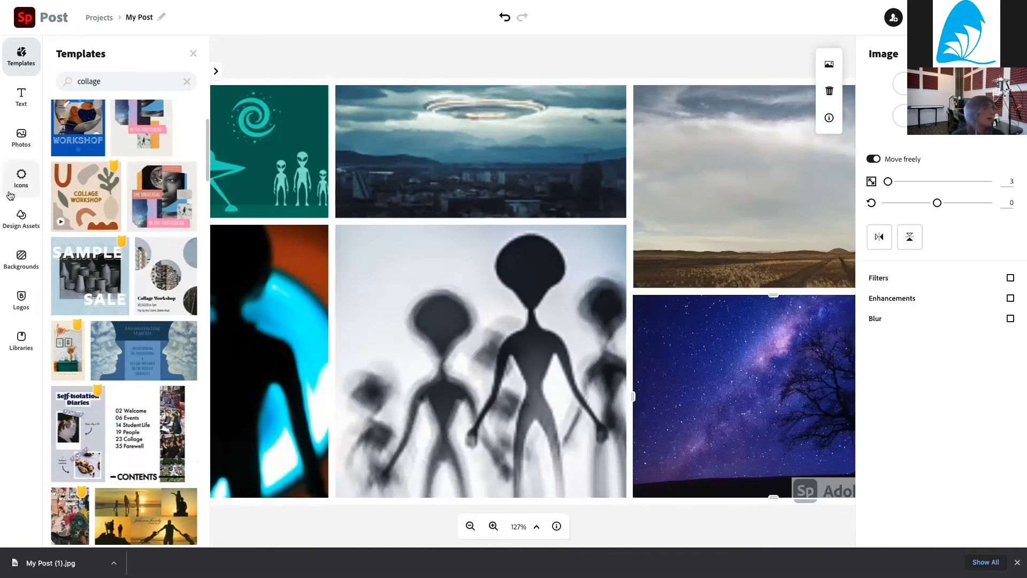
click(28, 103)
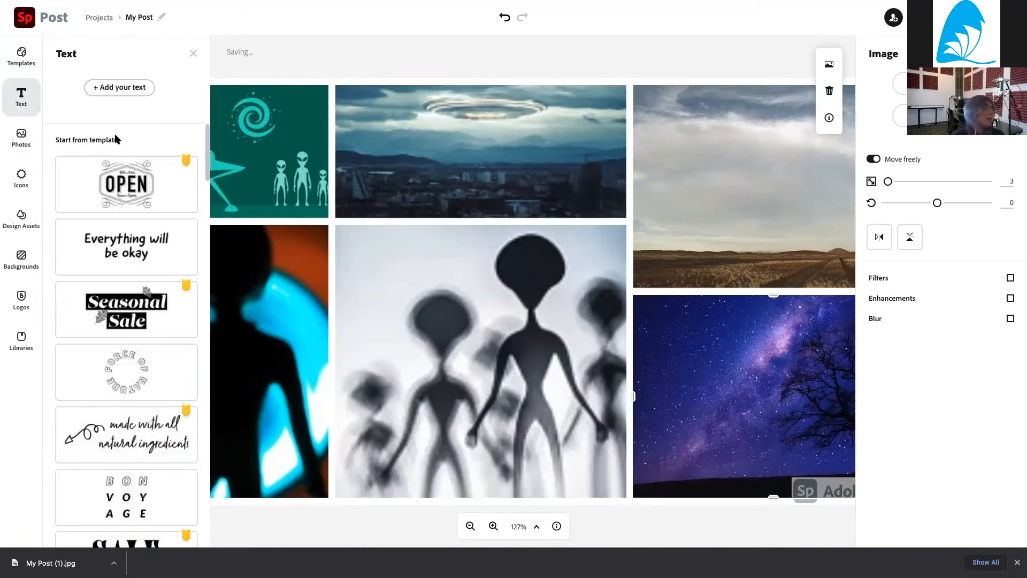
scroll(88, 347, down, 3)
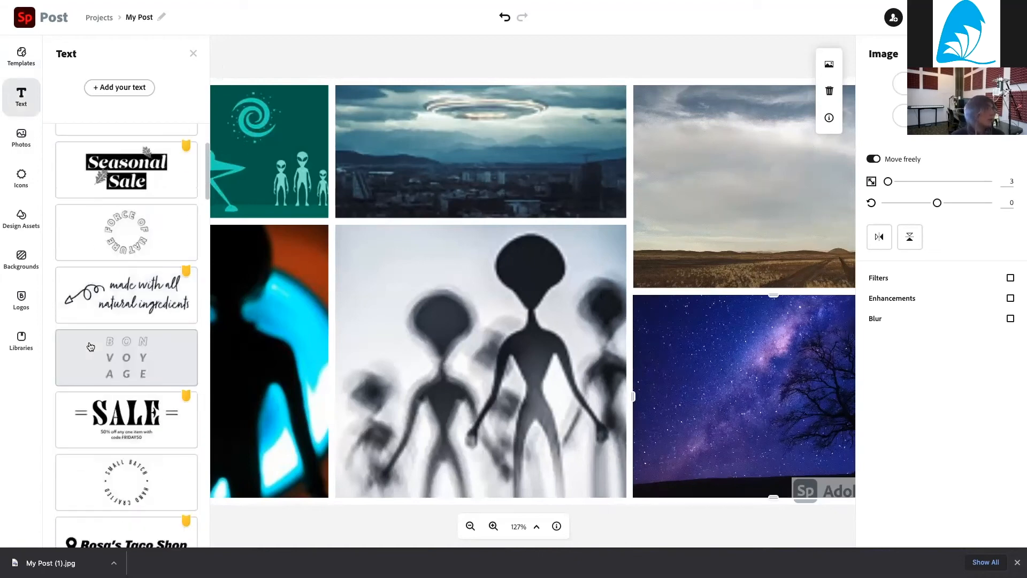
scroll(91, 375, down, 4)
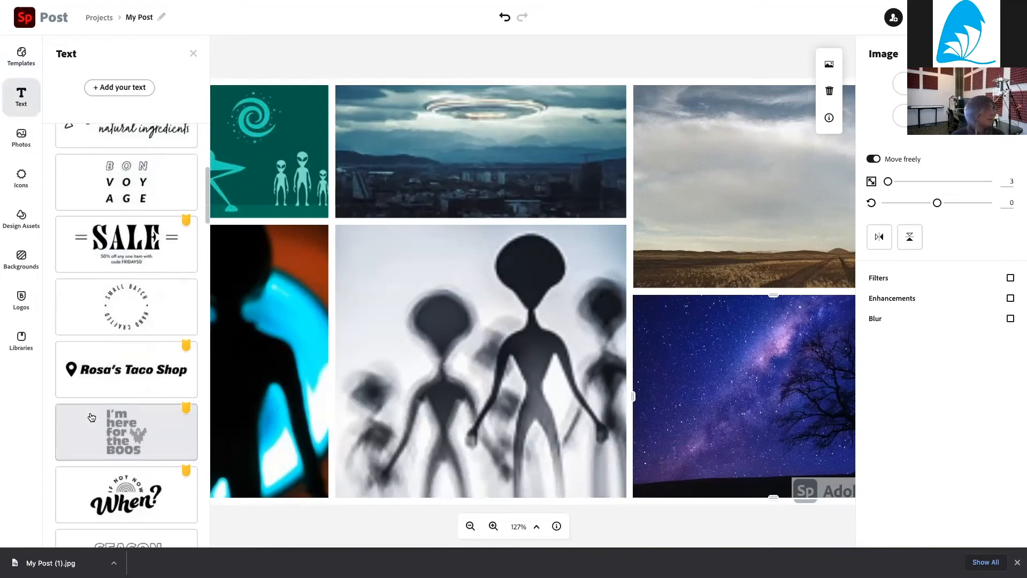
scroll(91, 417, down, 5)
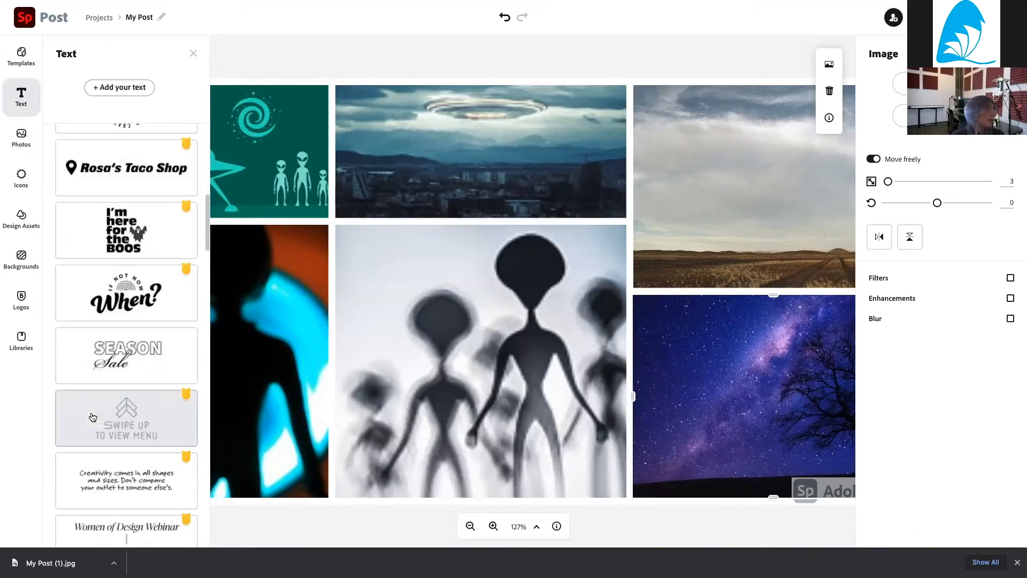
scroll(92, 416, down, 2)
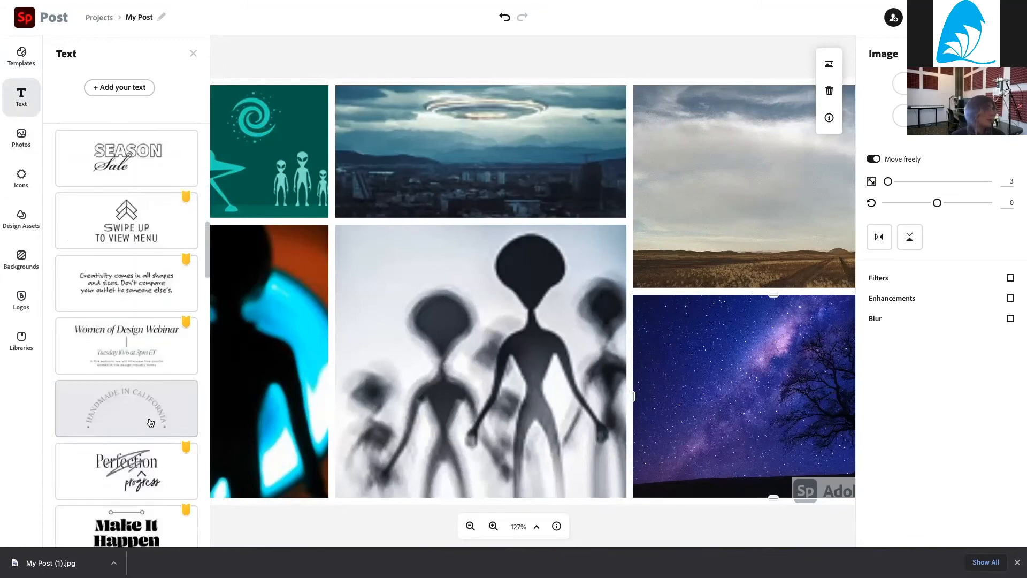
scroll(150, 443, down, 4)
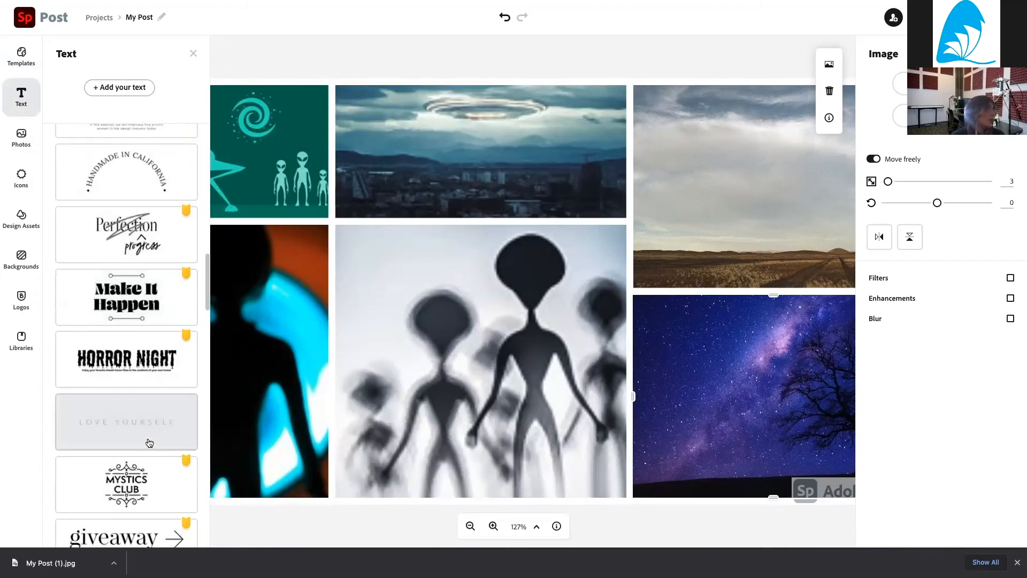
click(151, 434)
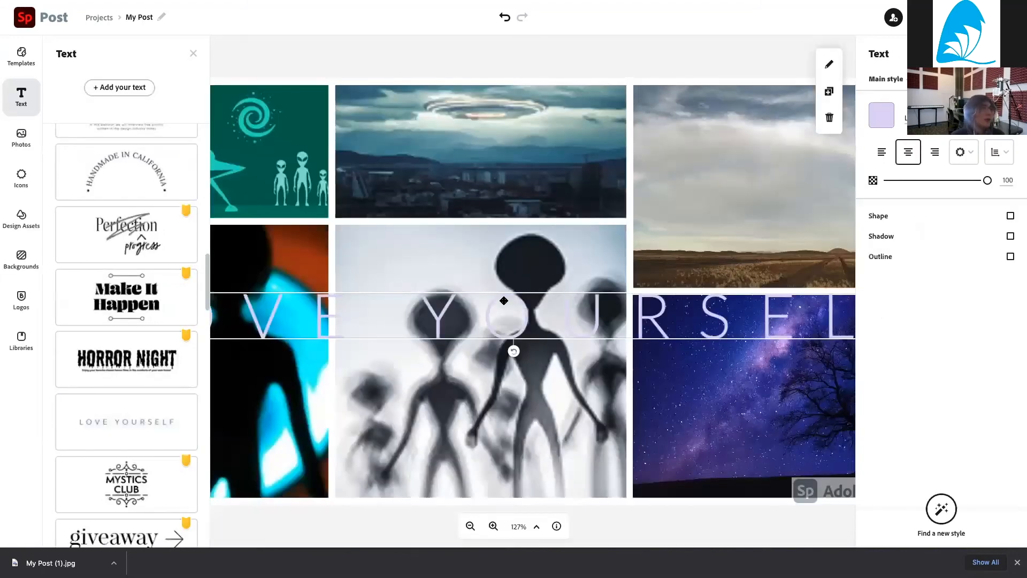
drag(691, 304, 760, 221)
key(Delete)
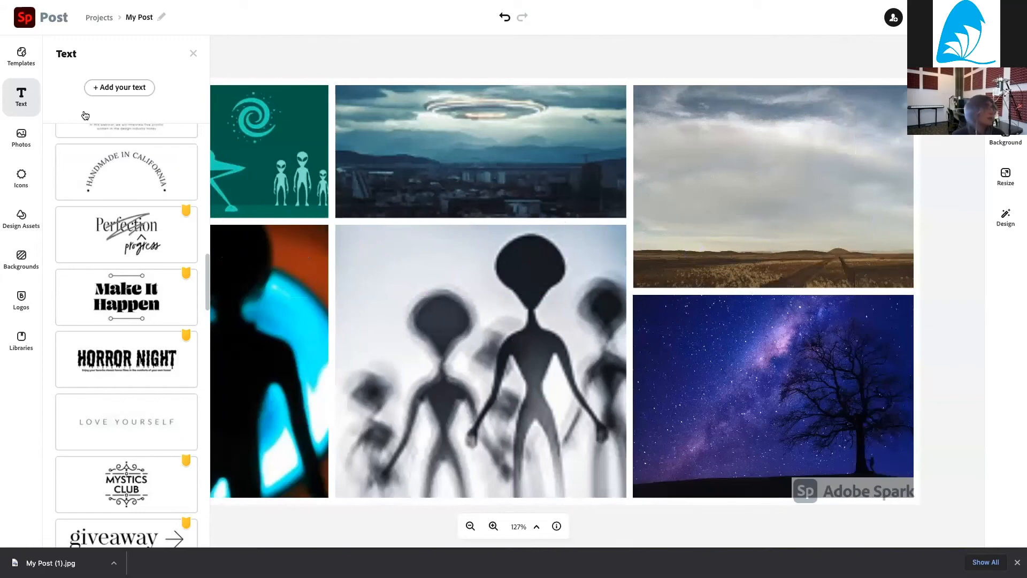
- Add the text "Welcome to Earth!" to the collage and fit it on two lines over the sky of the grass field photo
click(132, 93)
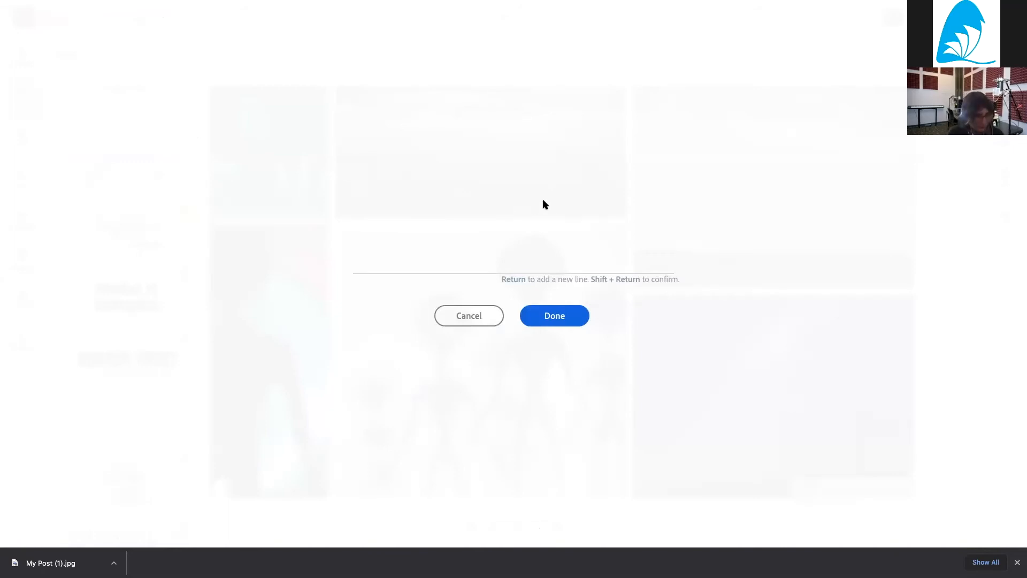
text(Welco)
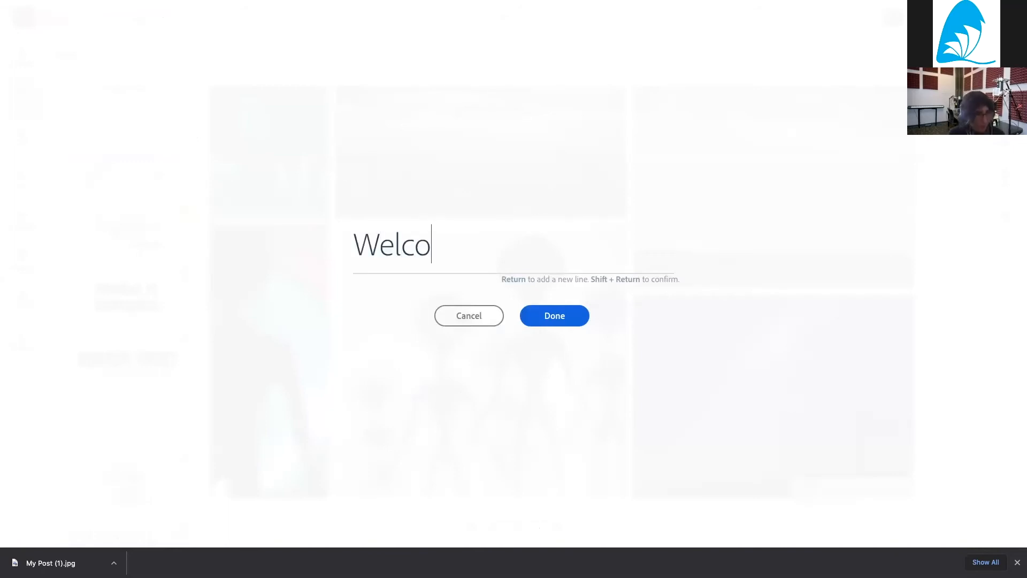
text(me to Earth)
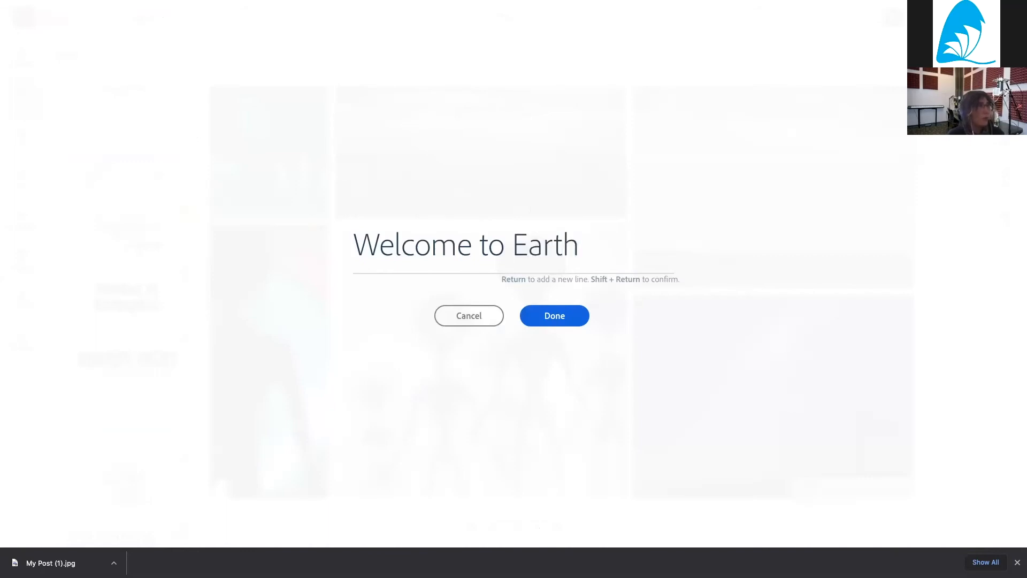
text(!)
click(534, 312)
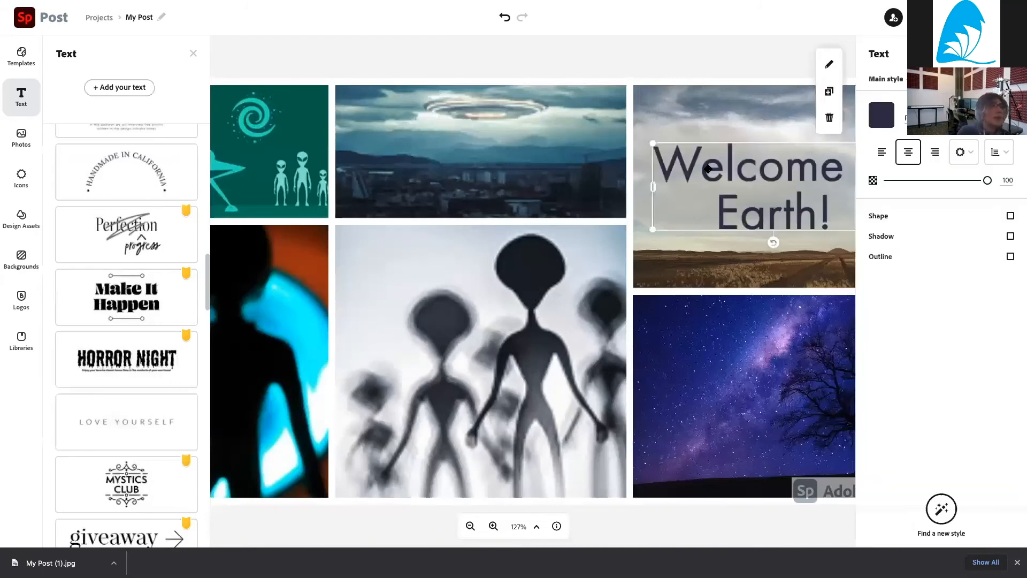
drag(724, 145, 684, 141)
drag(623, 191, 690, 148)
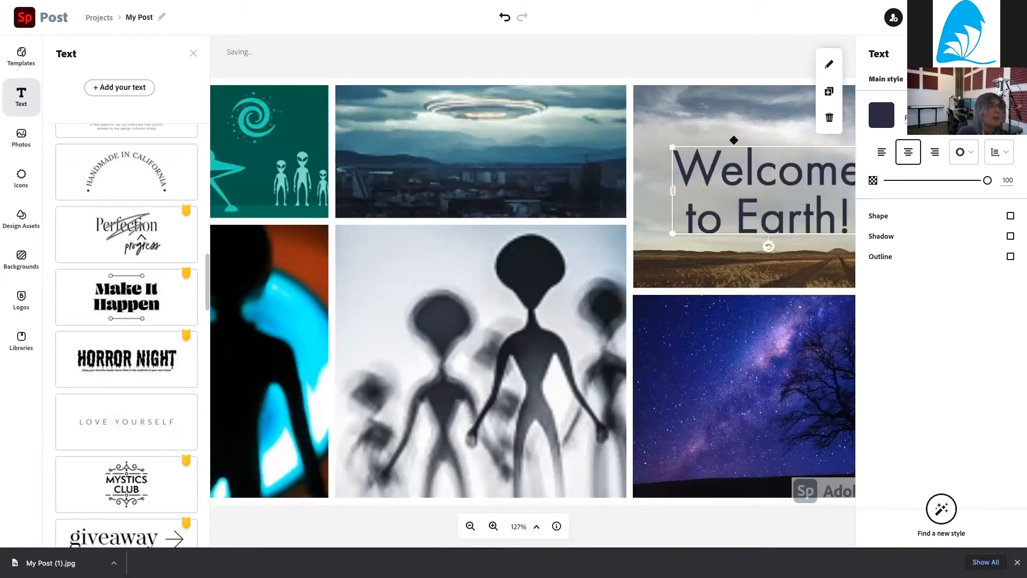